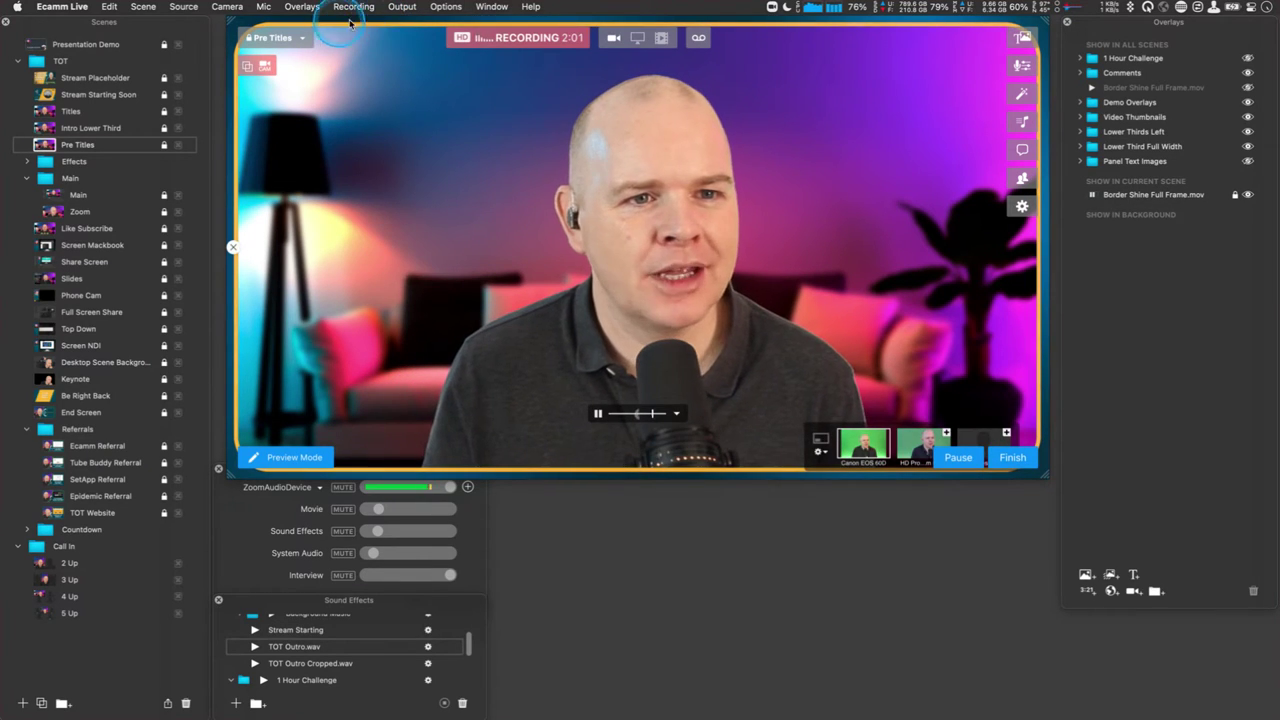
Confirm the Virtual Cam output is On, then switch Ecamm Live to the Share Screen scene
click(405, 8)
mouse_move(424, 100)
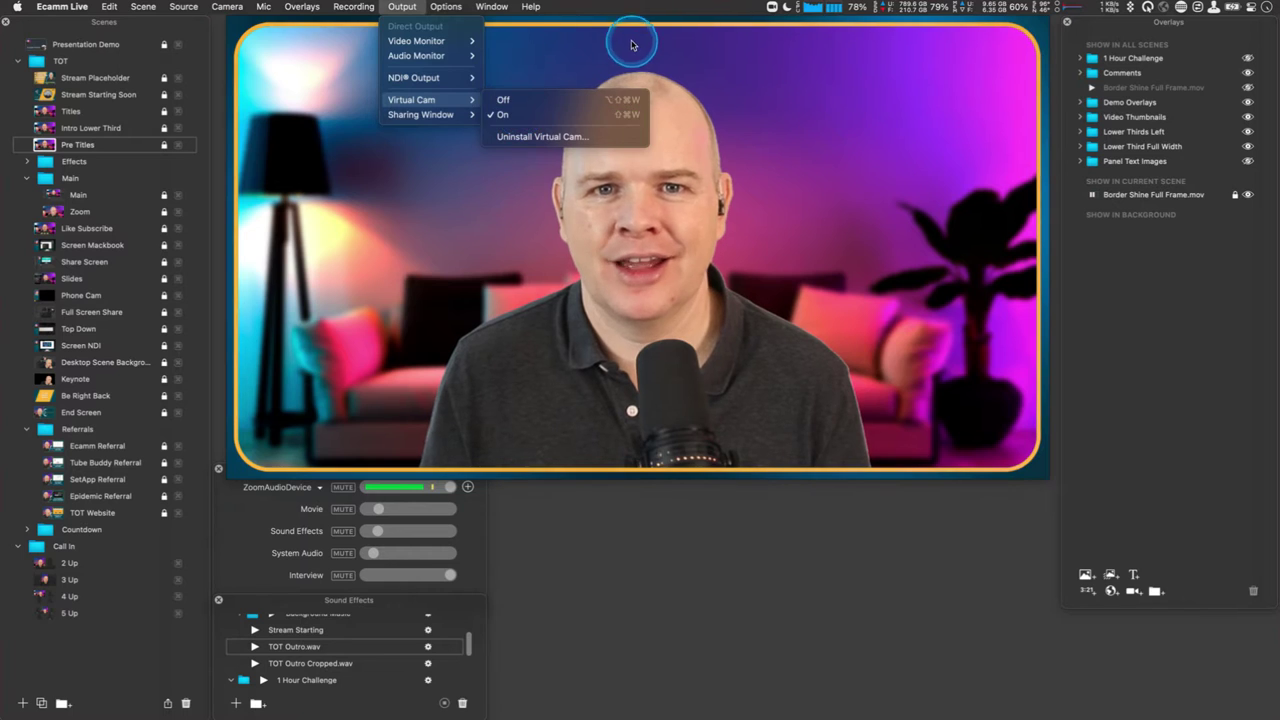
click(626, 53)
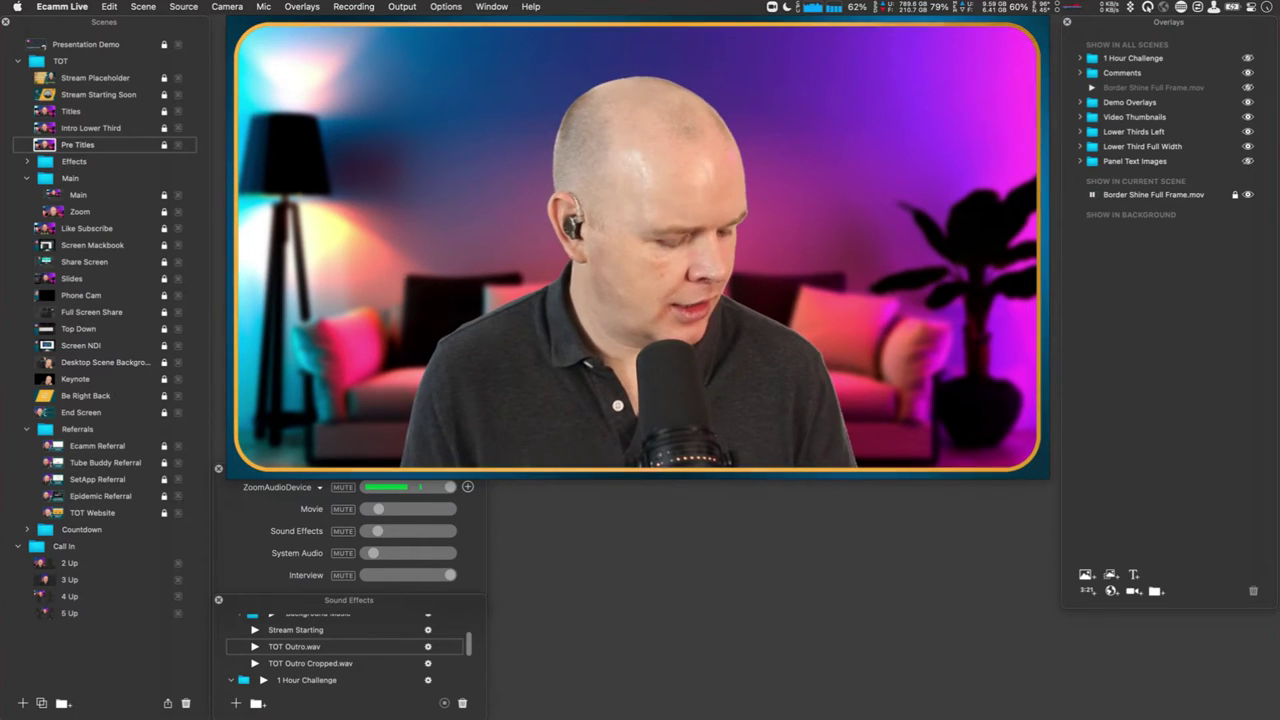
click(84, 261)
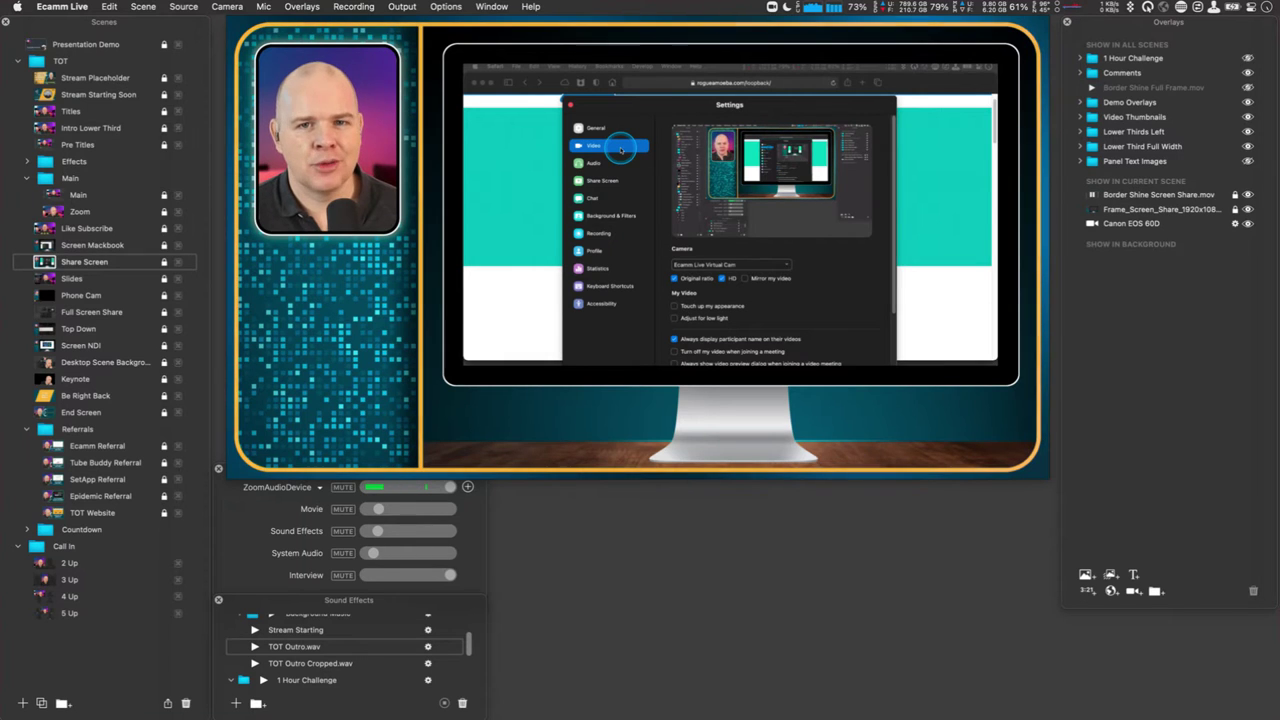
Set Zoom's camera to Ecamm Live Virtual Cam in the Video settings
mouse_move(457, 451)
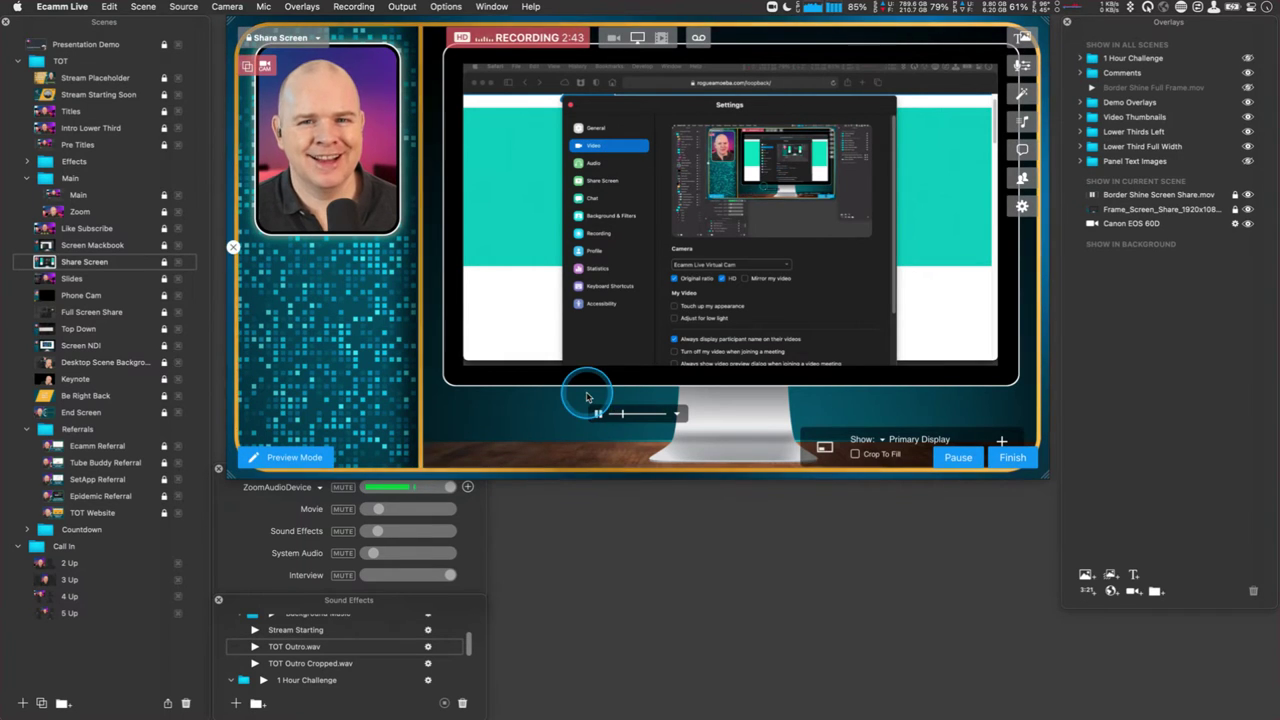
click(722, 284)
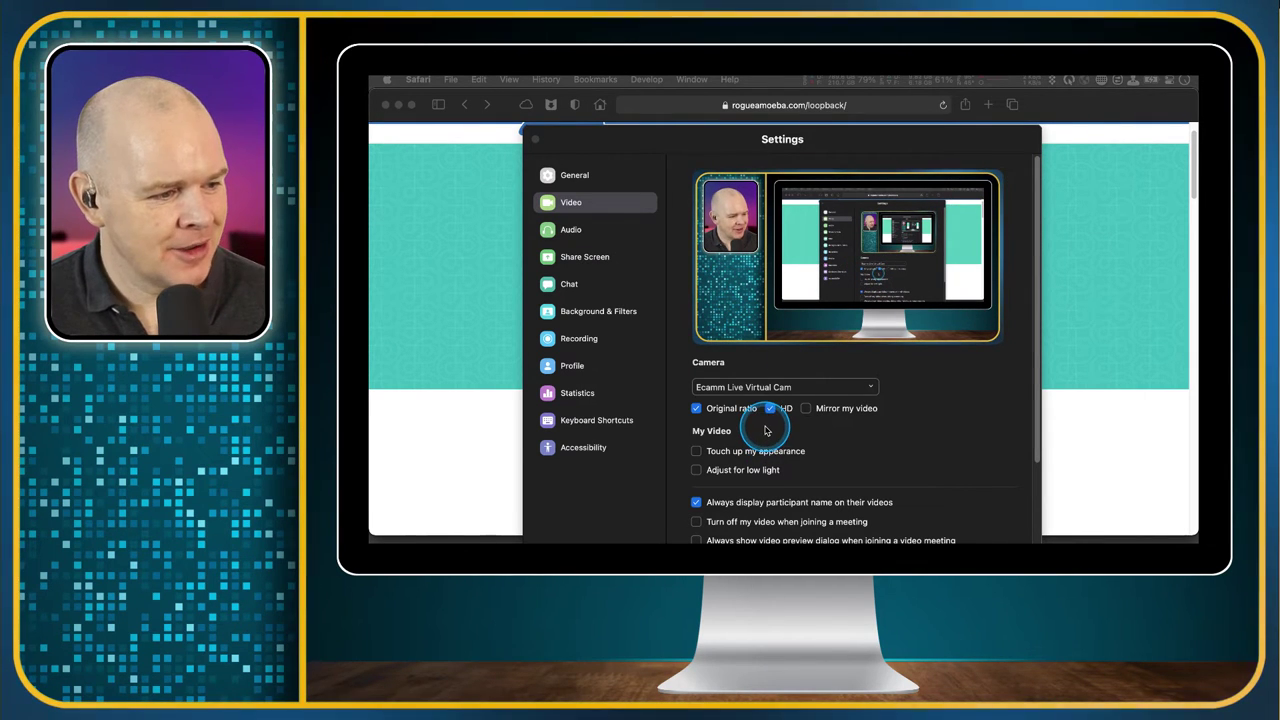
drag(608, 143, 608, 137)
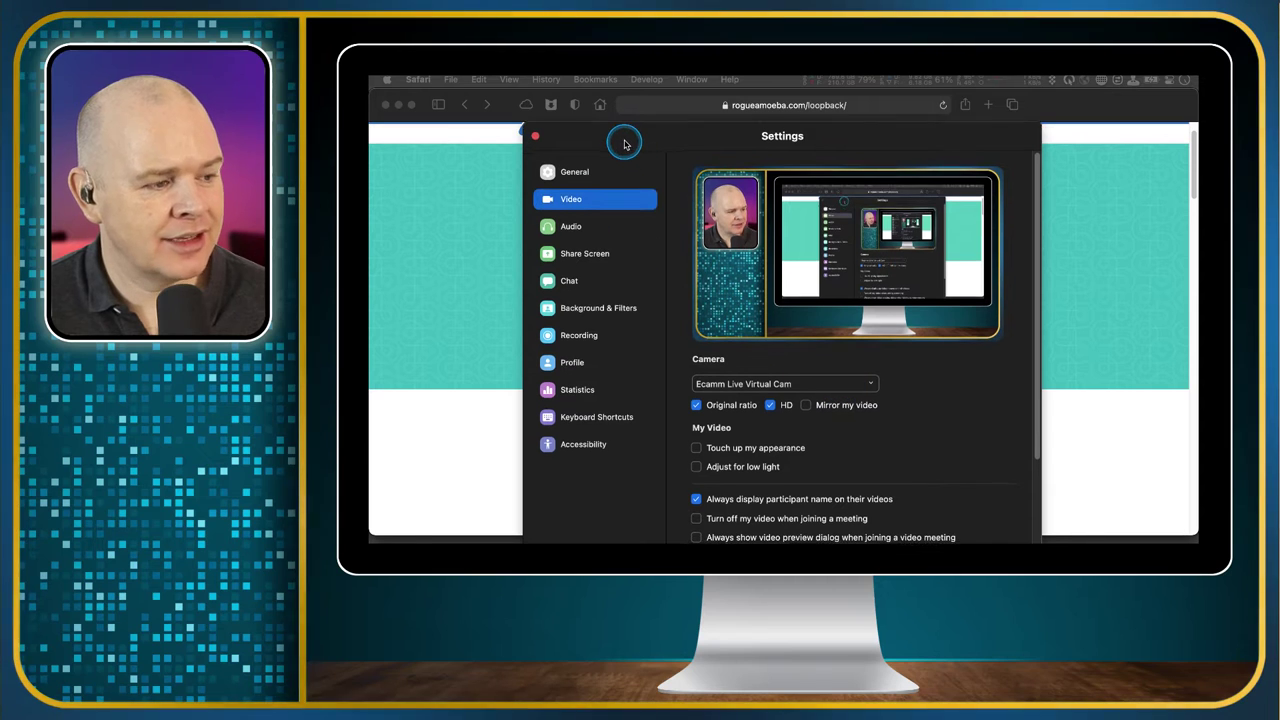
click(869, 381)
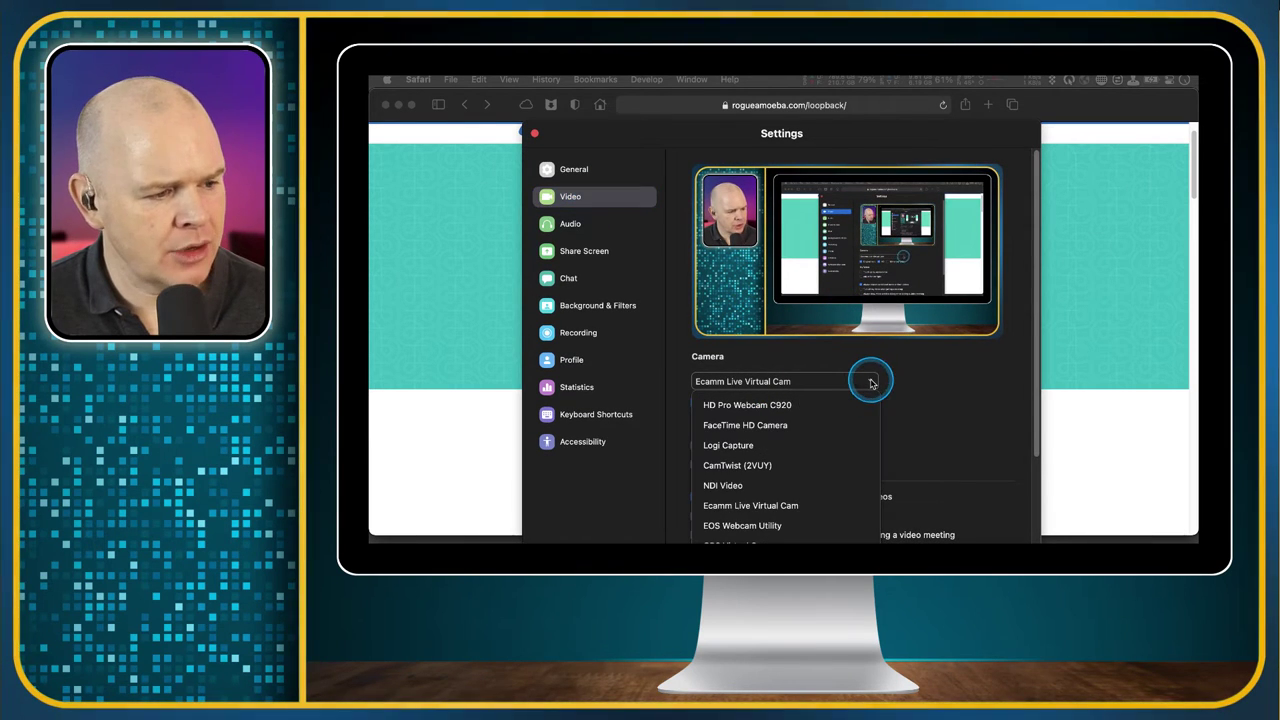
click(750, 508)
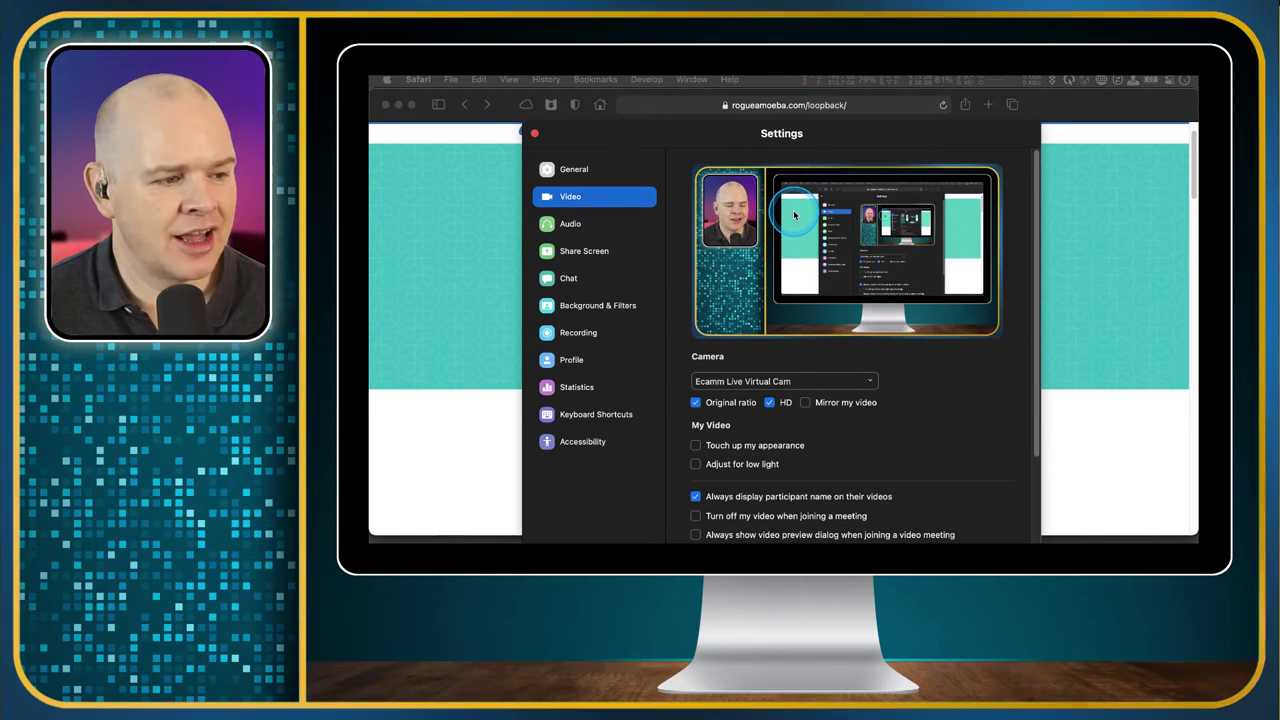
click(585, 223)
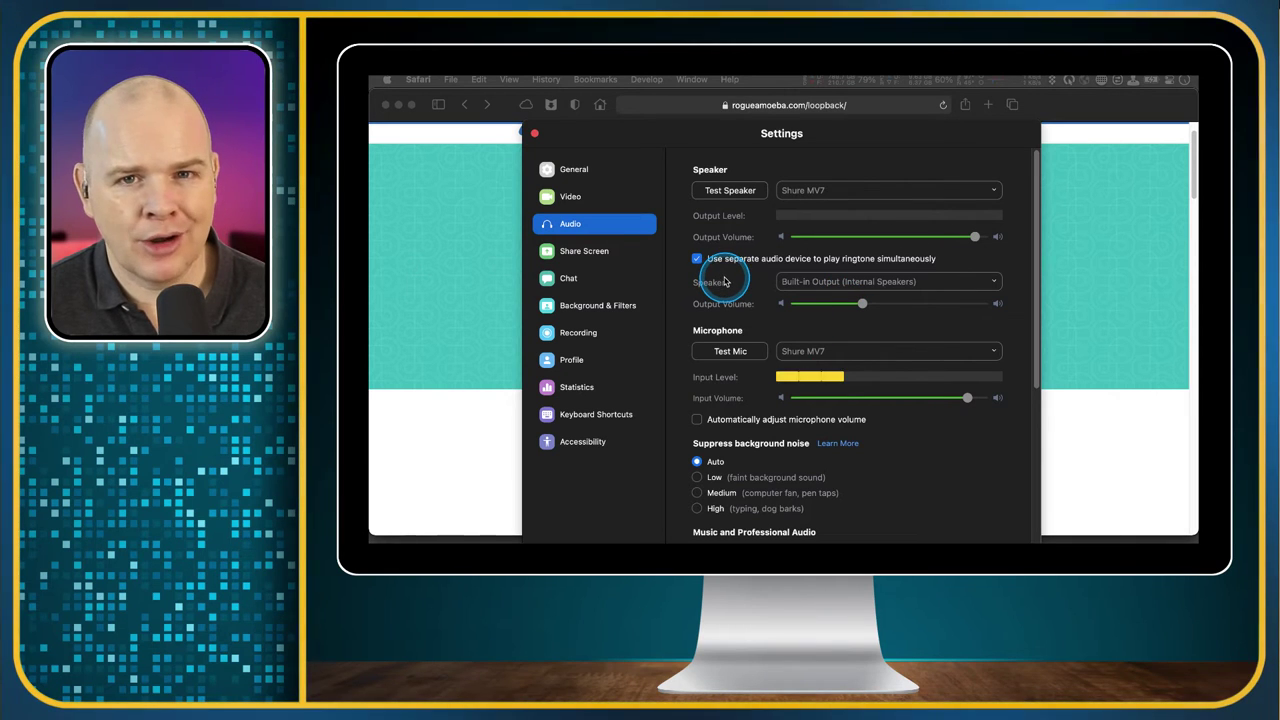
Turn the separate ringtone device option in Zoom's Audio settings off, then back on
click(697, 260)
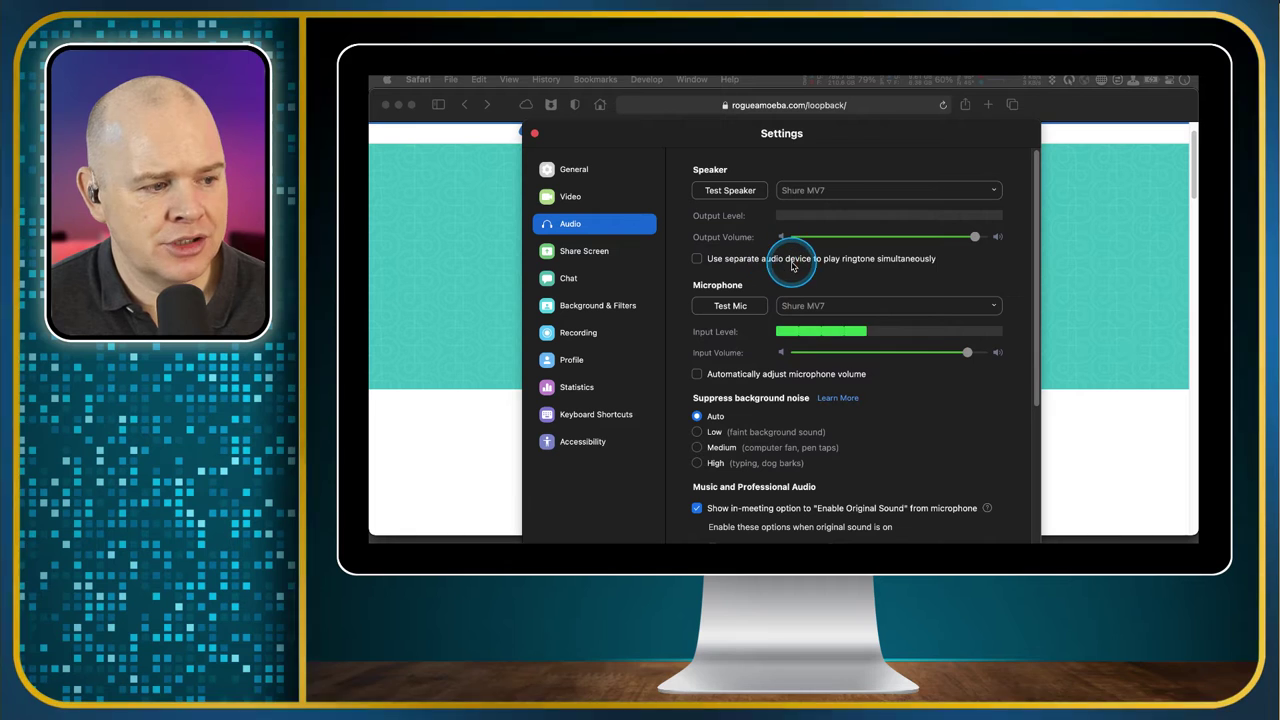
click(698, 259)
Send Zoom's ringtone to the DisplayPort (PHL 438P1) speaker
click(918, 281)
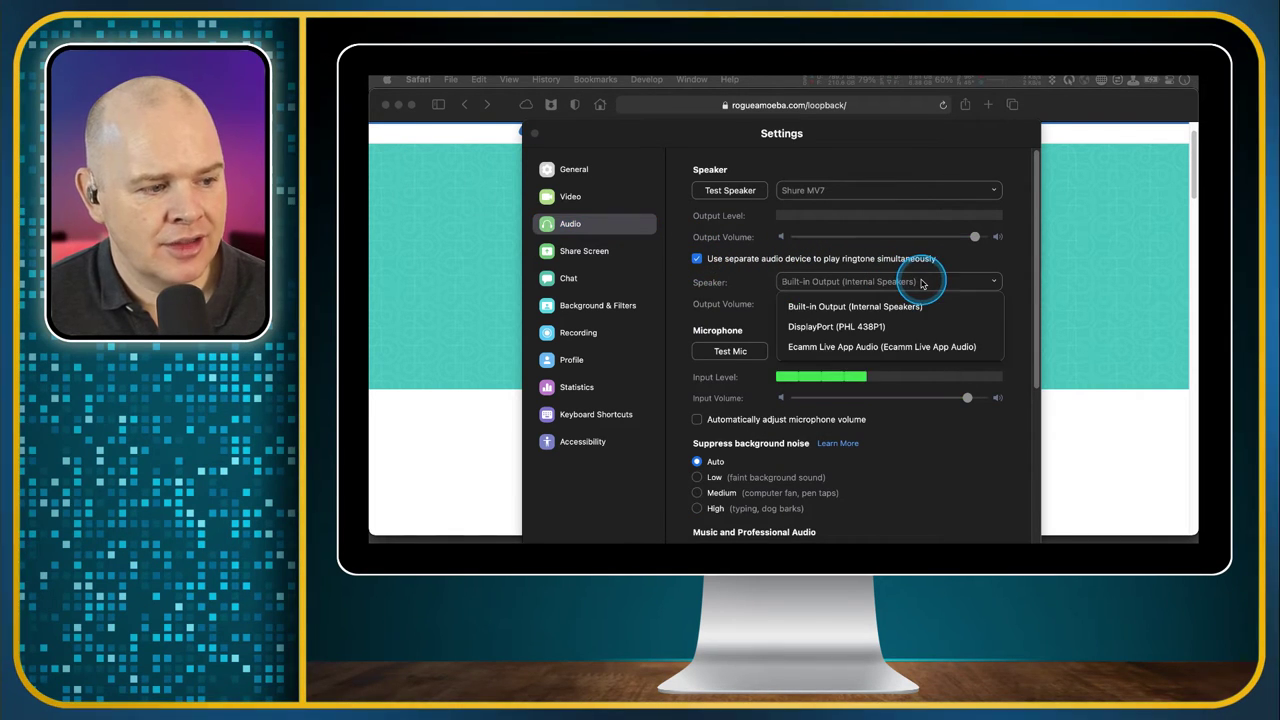
click(874, 326)
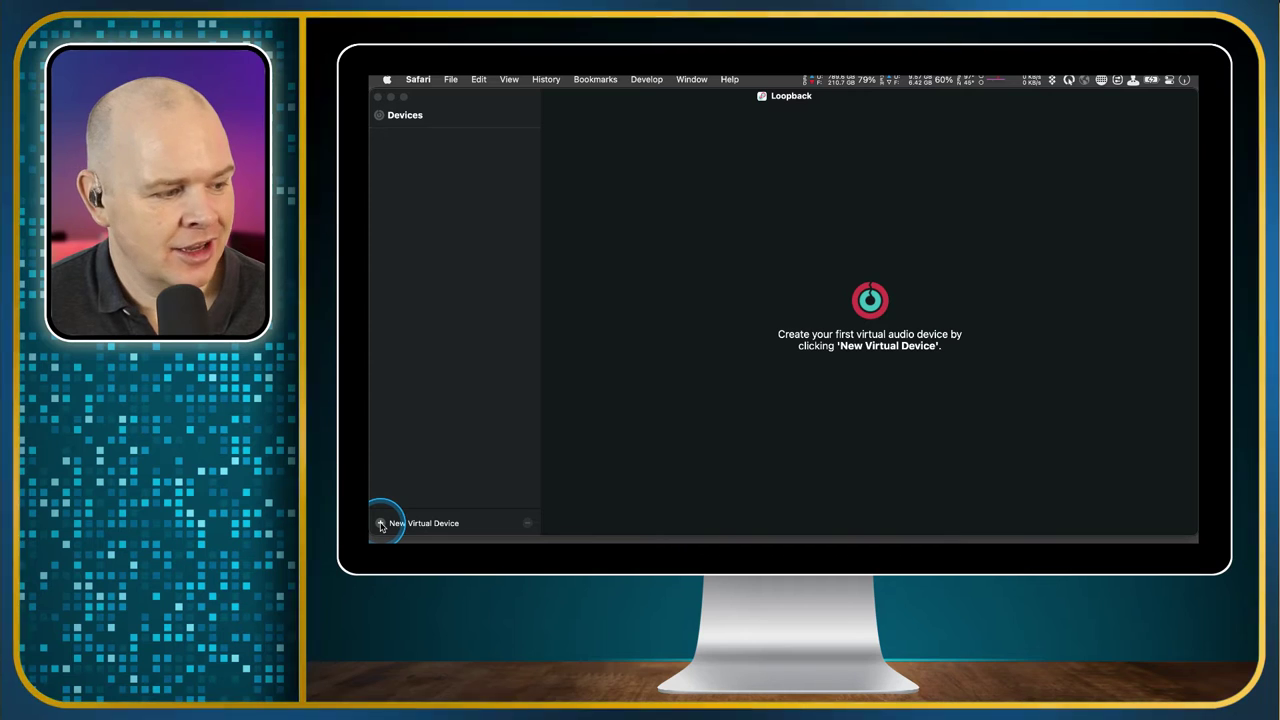
Create a Loopback virtual device named 'Ecamm Live Virtual Mic' and select its Pass-Thru source
click(380, 523)
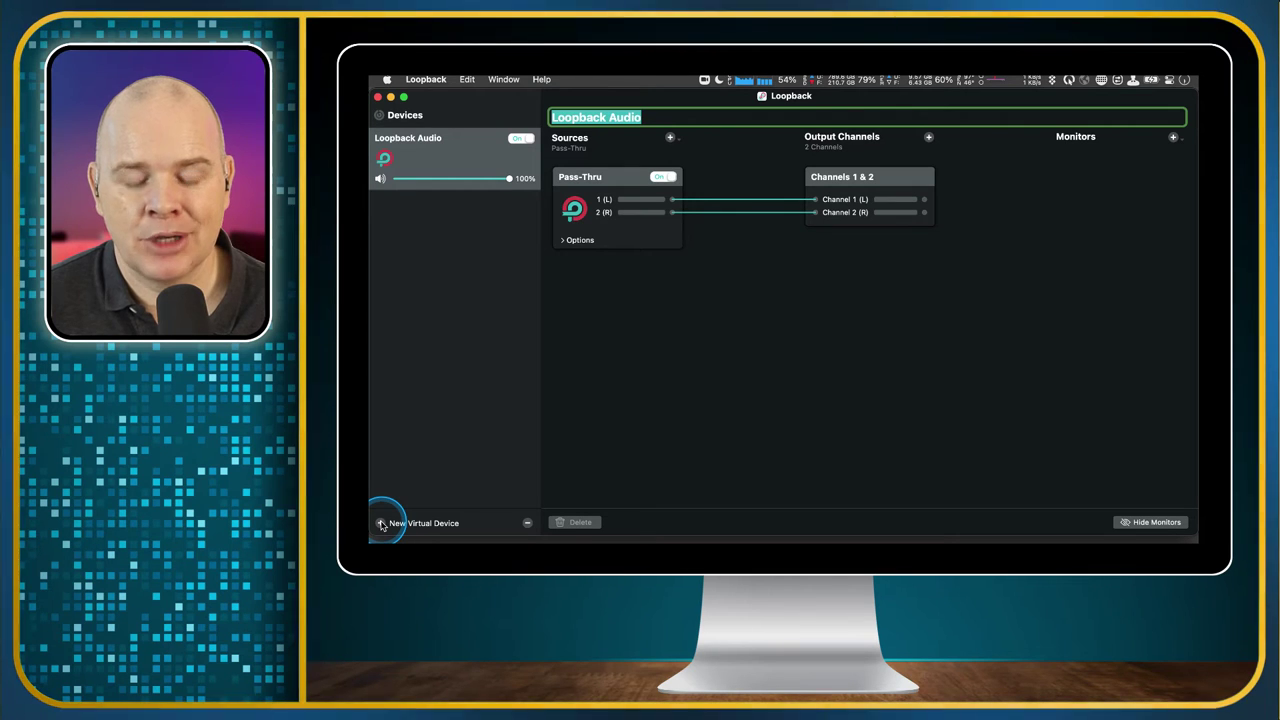
text(Eca)
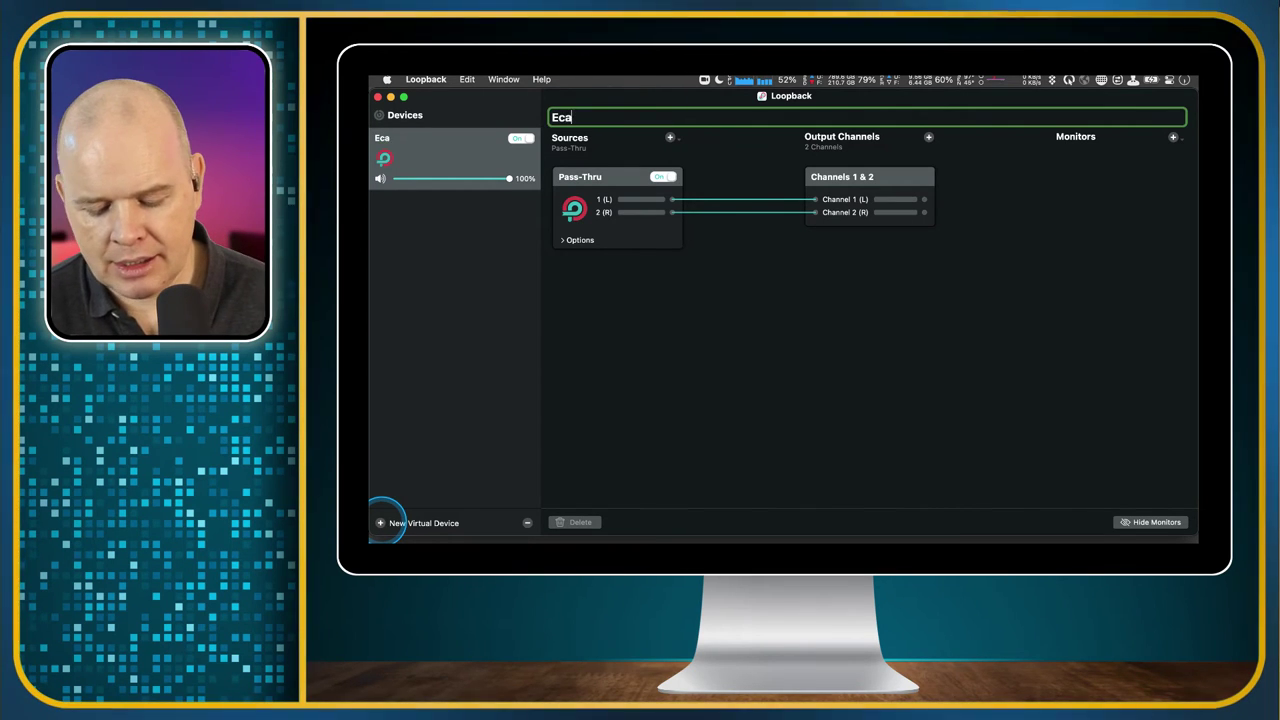
text(mm Live Virtual Mic)
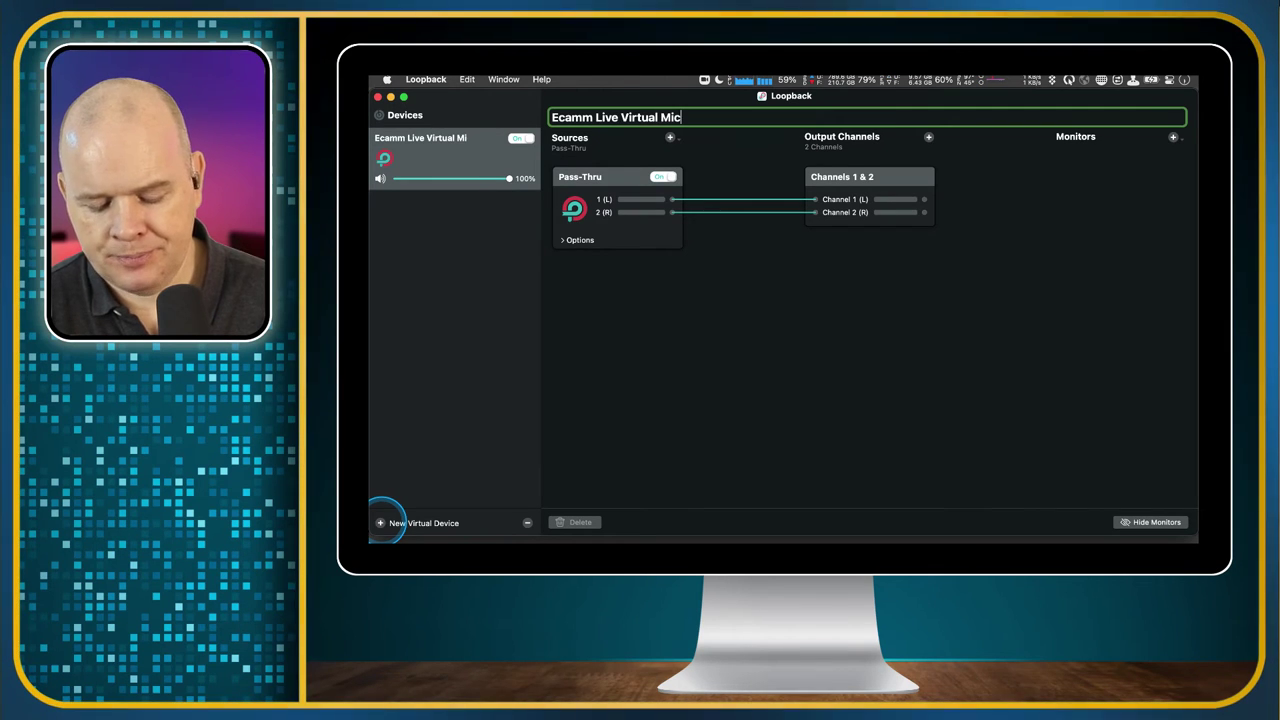
key(Return)
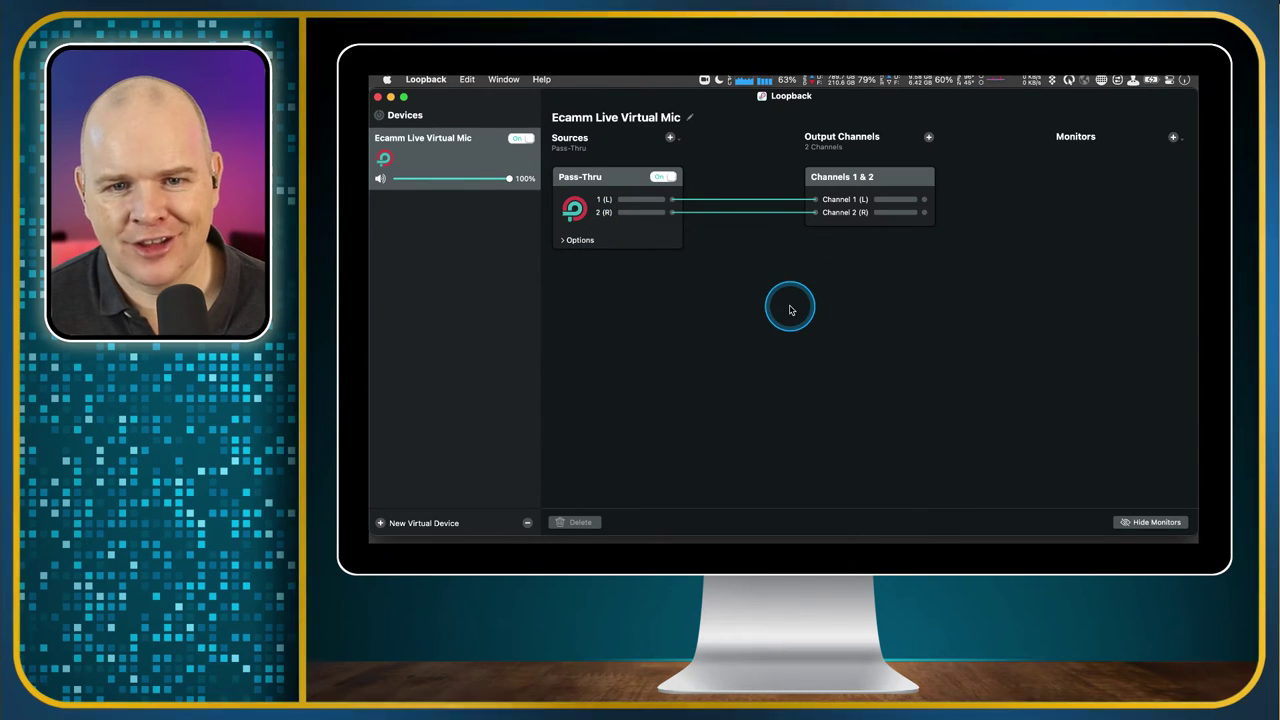
click(628, 180)
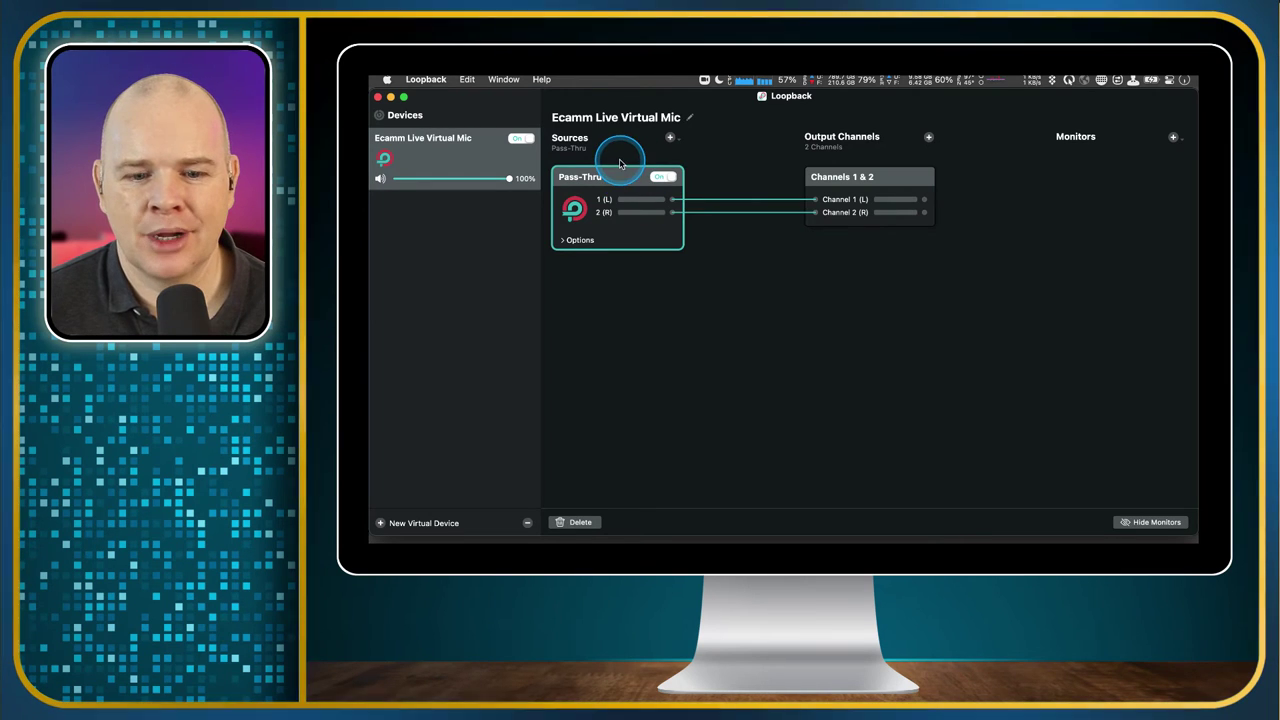
Replace the Pass-Thru source with Ecamm Live, feeding Channels 1 & 2
click(580, 520)
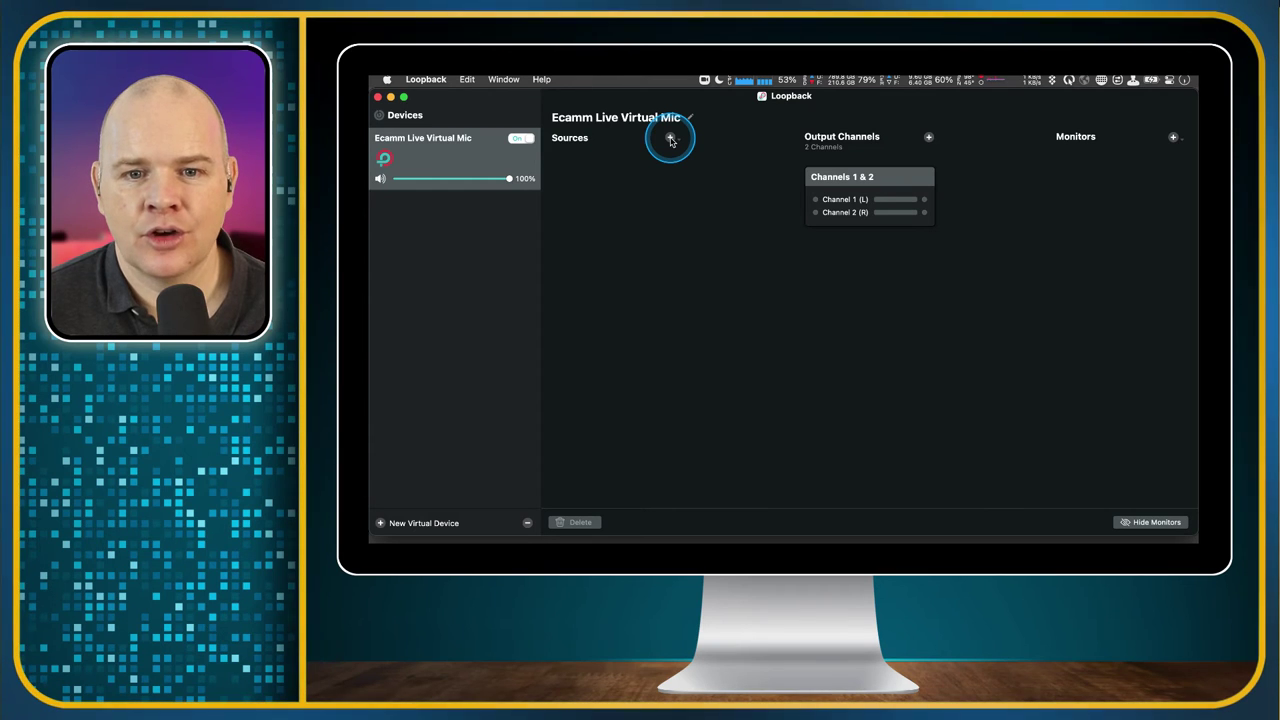
click(670, 139)
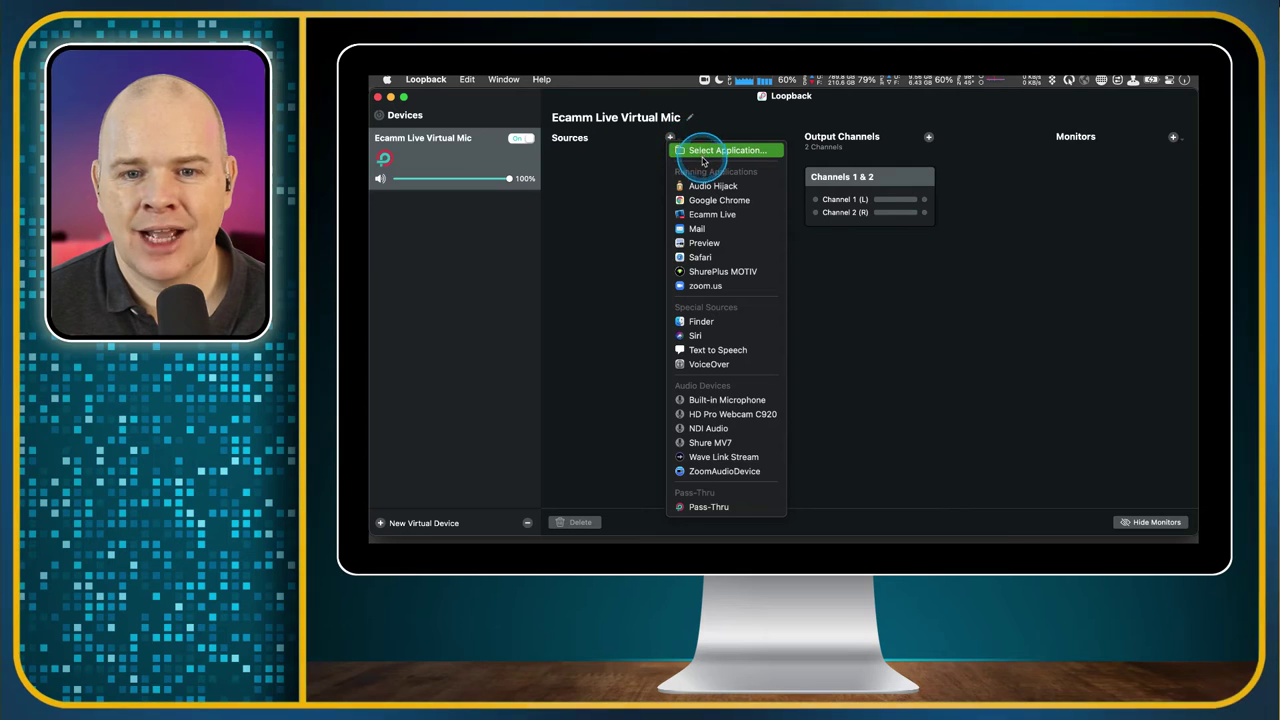
click(712, 219)
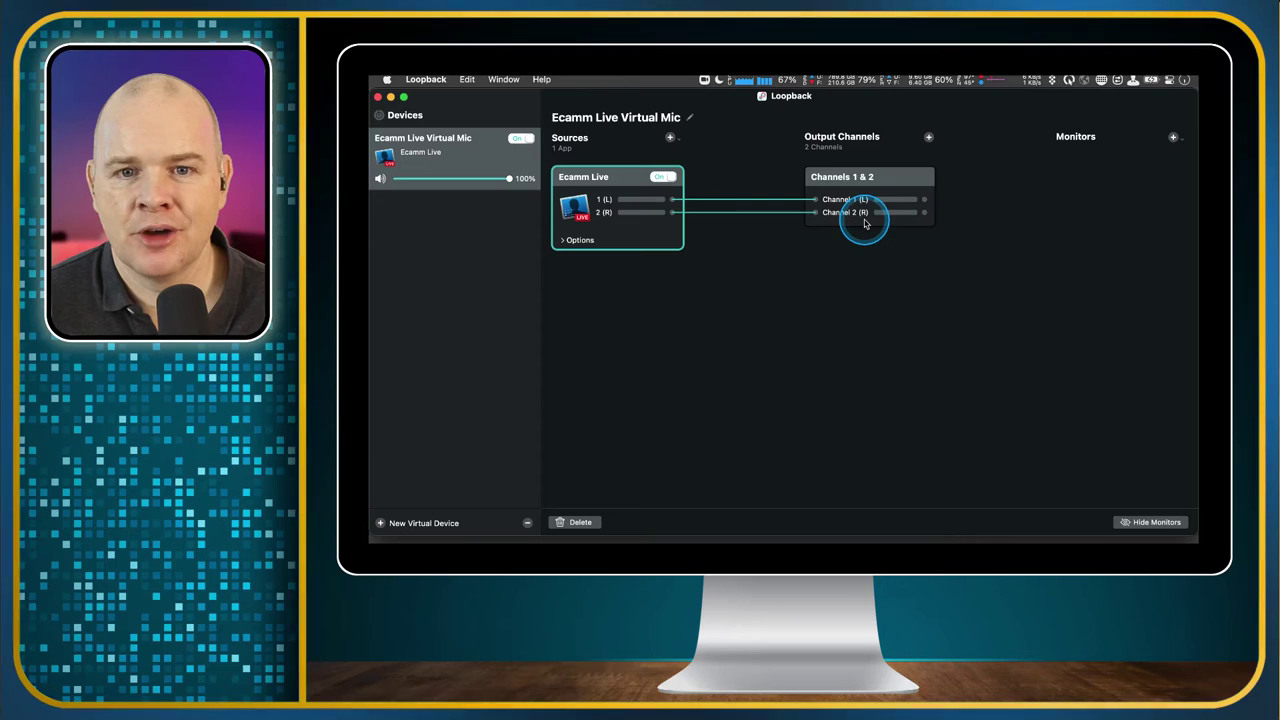
Add the Shure MV7 microphone as a second source feeding Channels 1 & 2
click(670, 139)
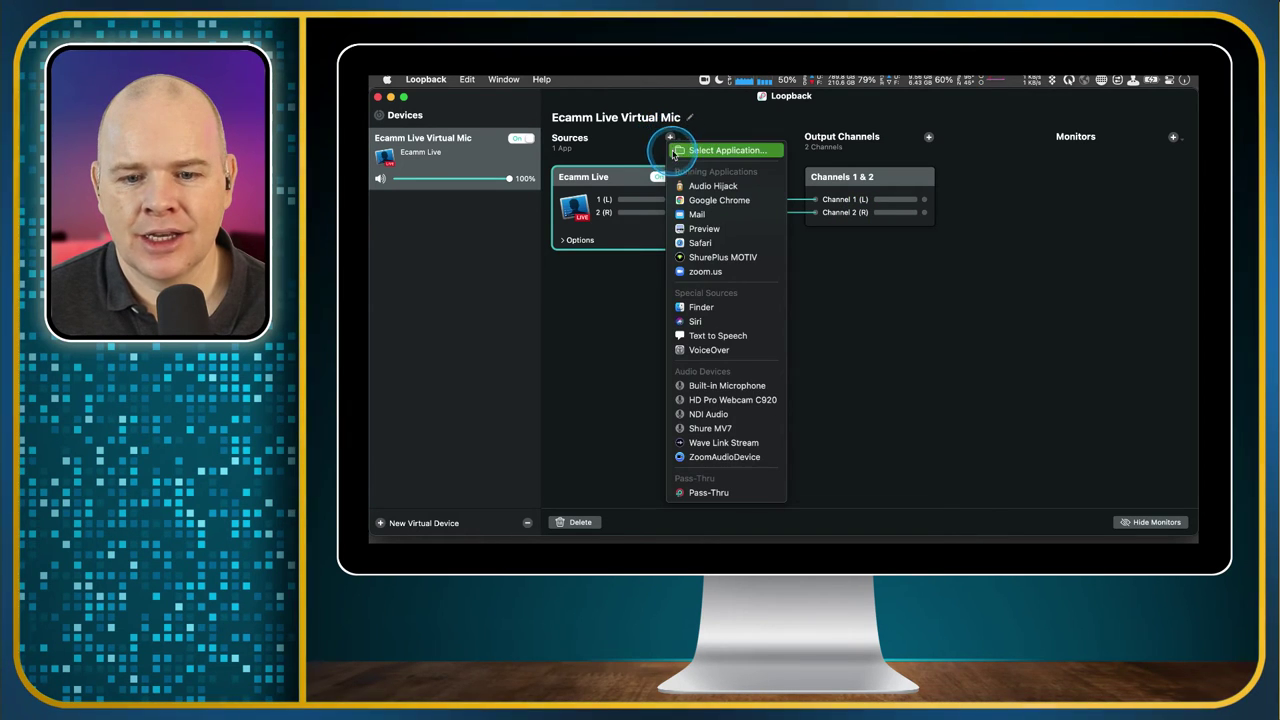
click(700, 430)
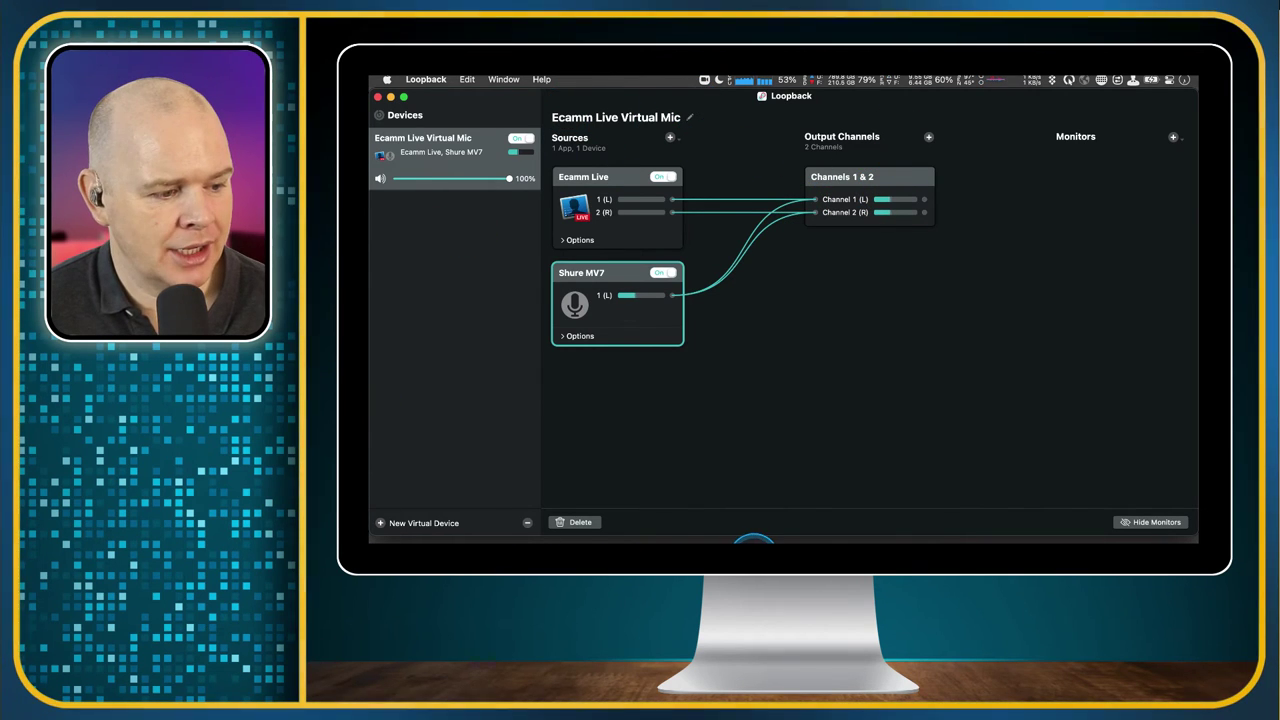
drag(897, 543, 914, 138)
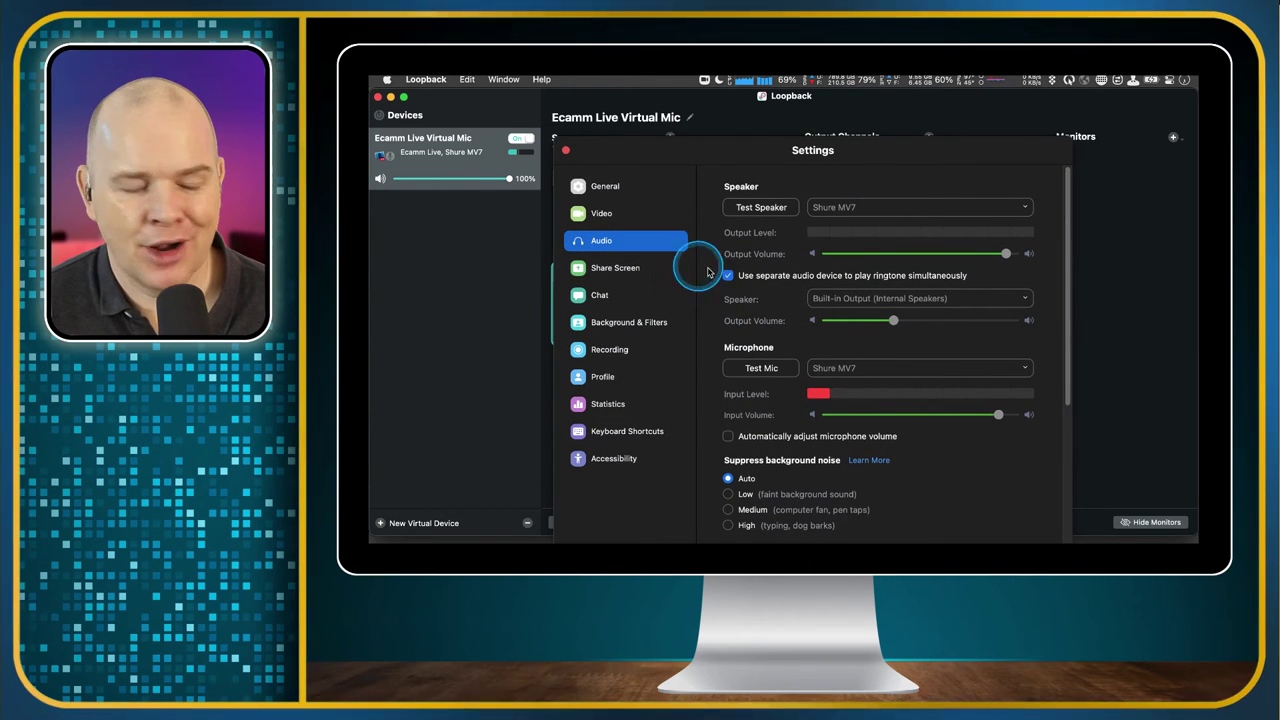
Switch on the Ecamm Live Virtual Mic device in Loopback after checking Zoom's microphone list
click(1024, 371)
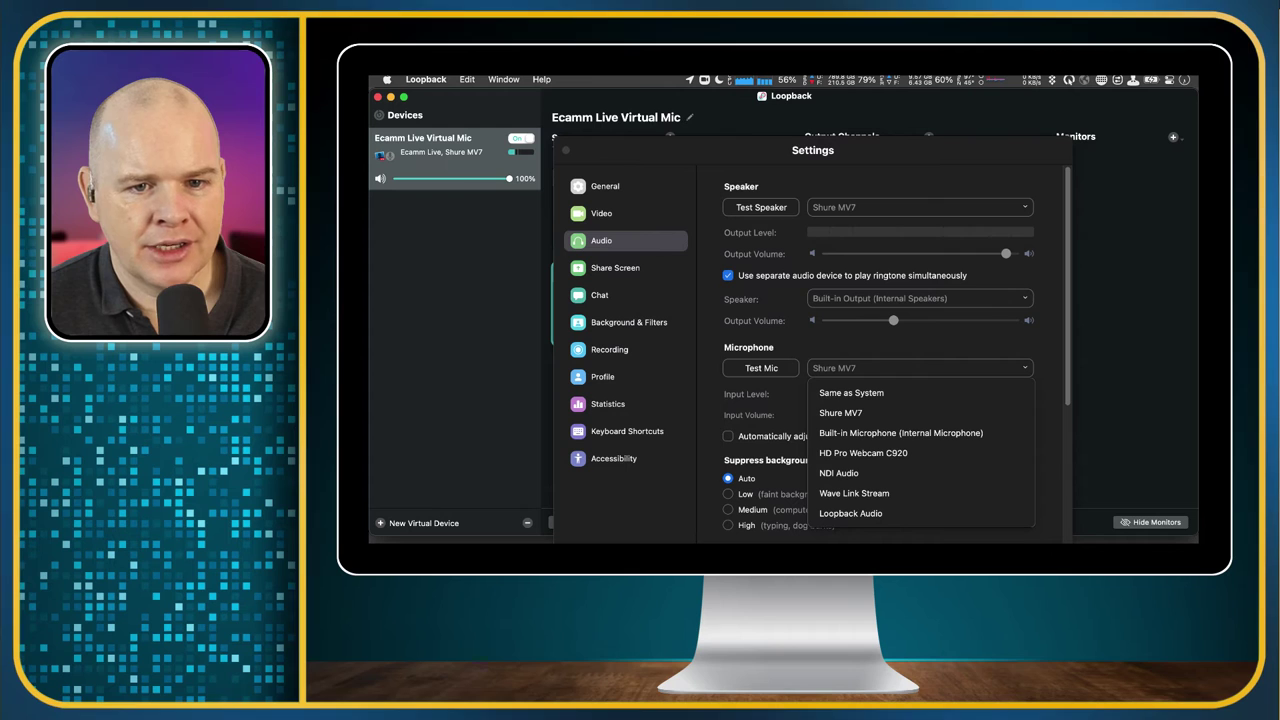
click(669, 149)
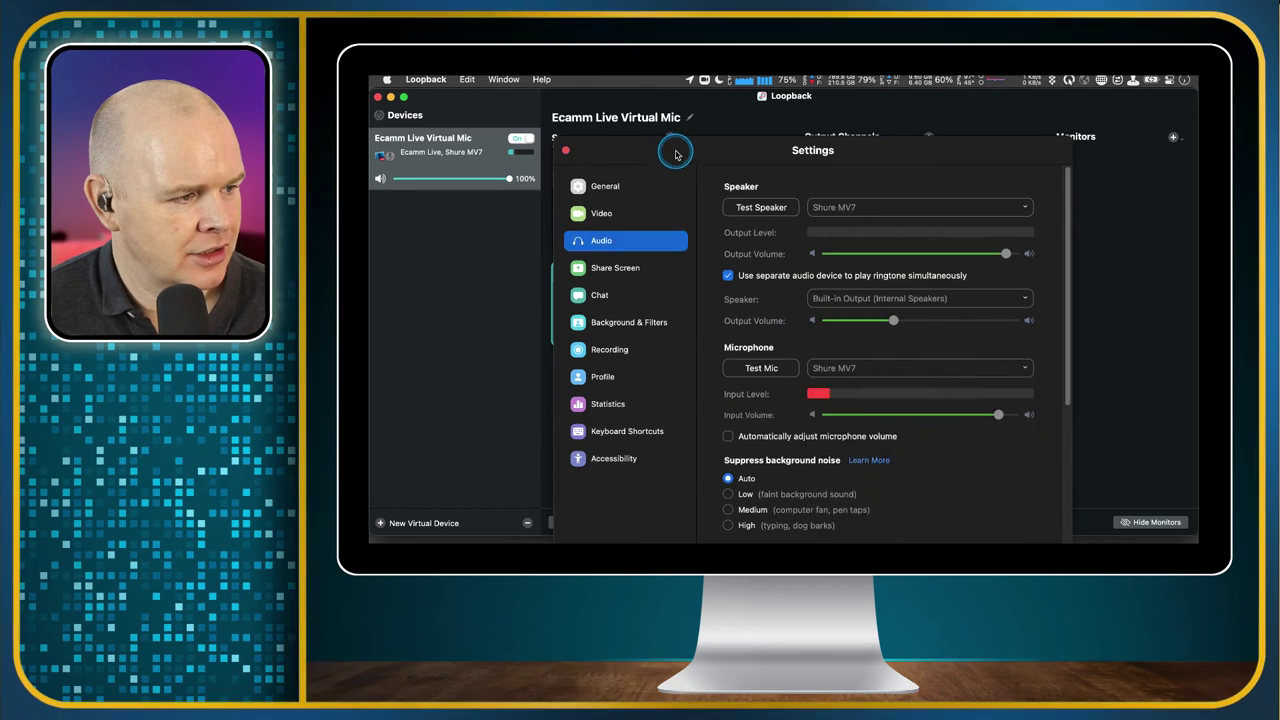
drag(669, 149, 729, 279)
click(522, 139)
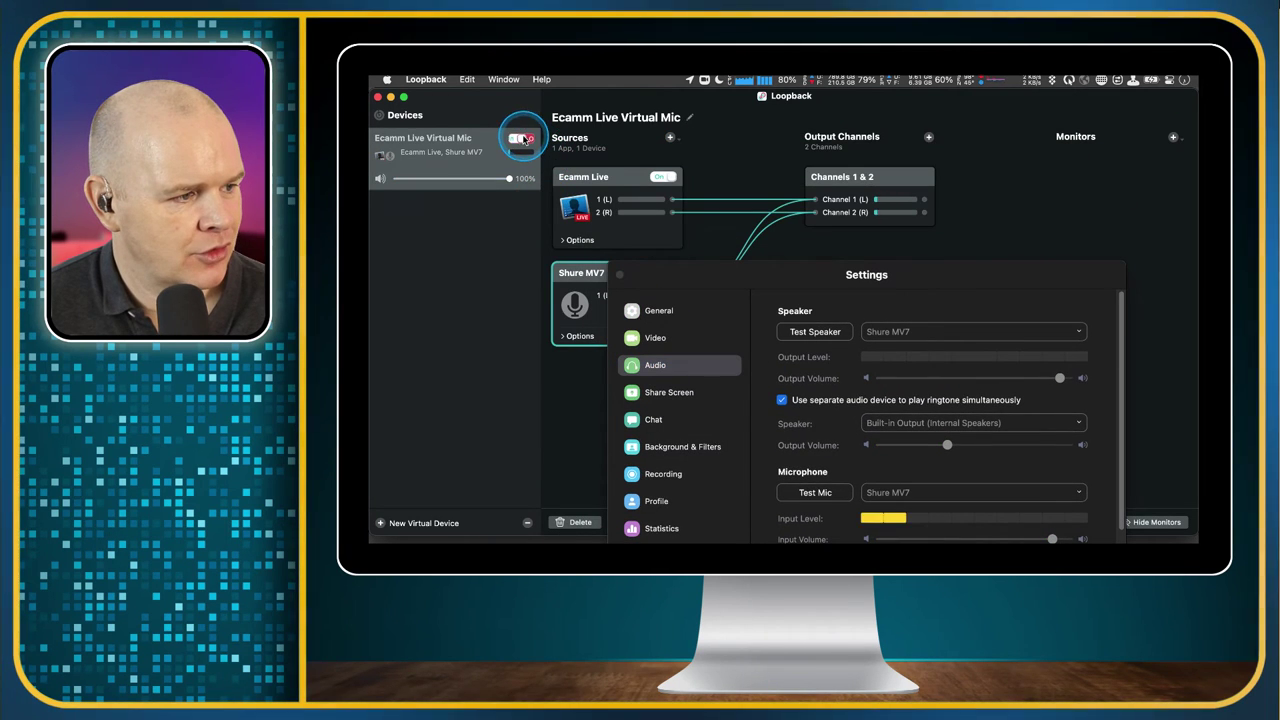
Select Ecamm Live Virtual Mic as Zoom's microphone and move Zoom settings aside
drag(762, 272, 734, 112)
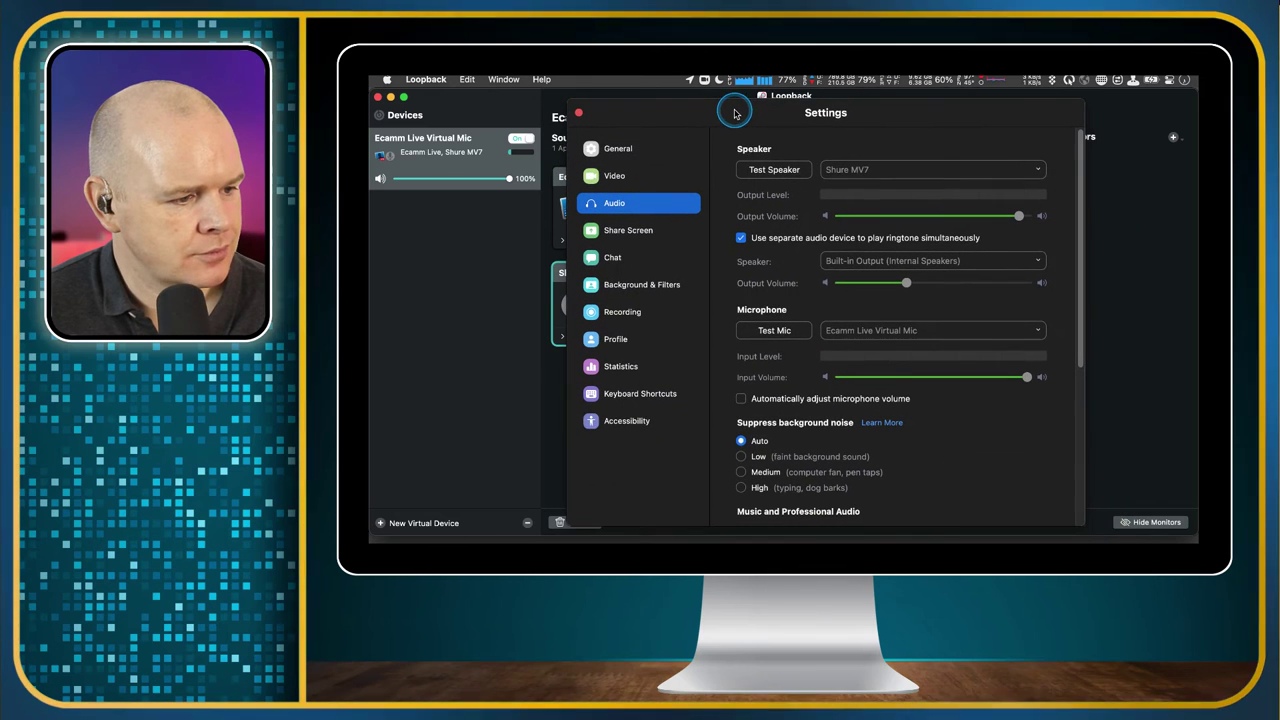
click(1039, 331)
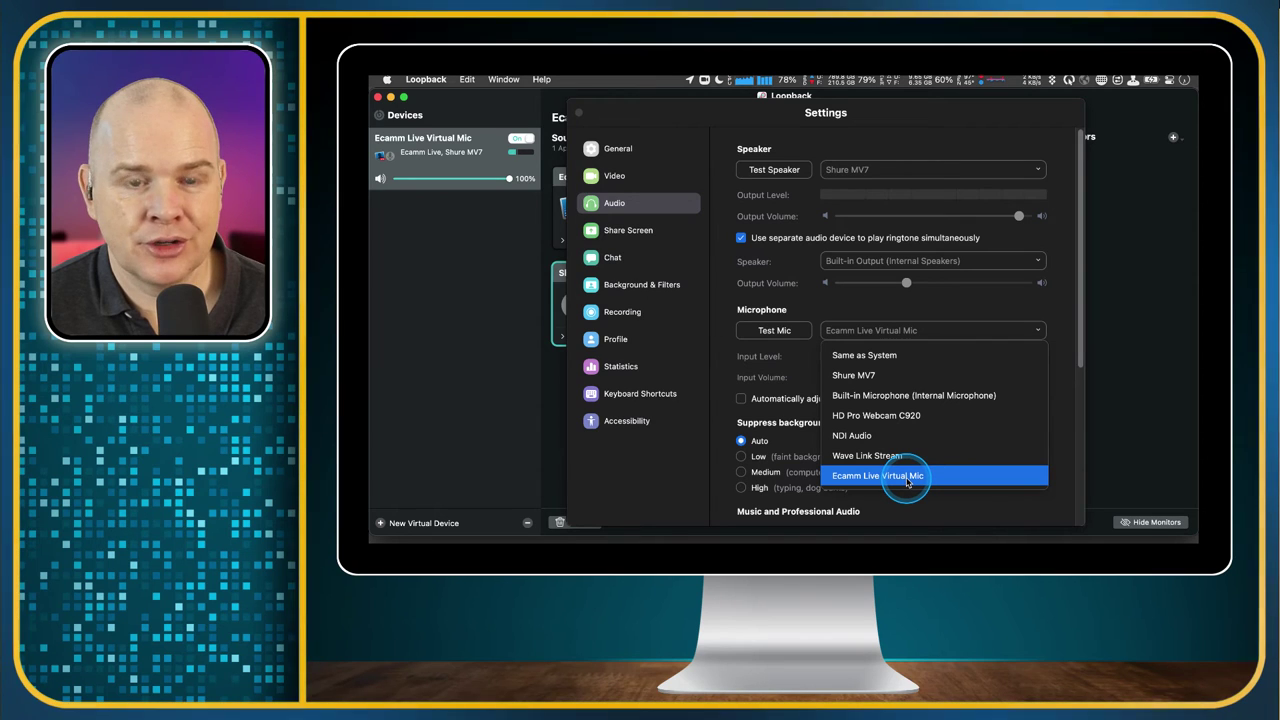
click(907, 476)
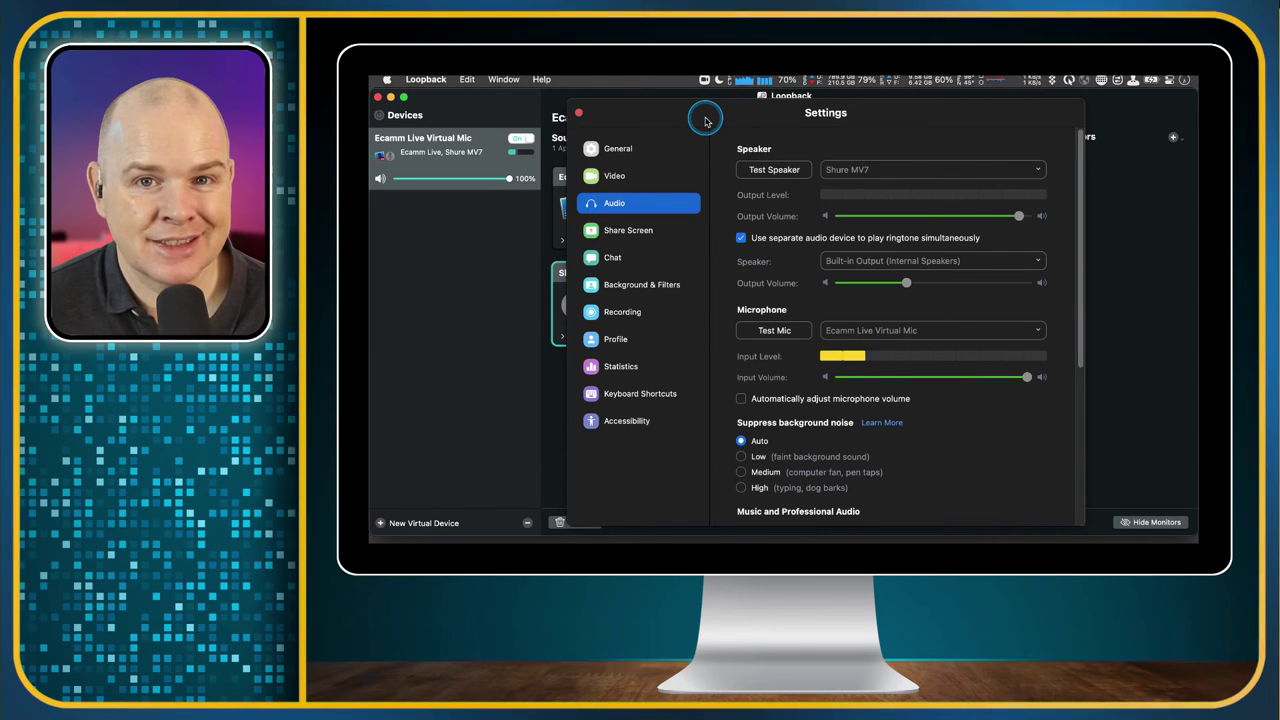
drag(705, 121, 690, 543)
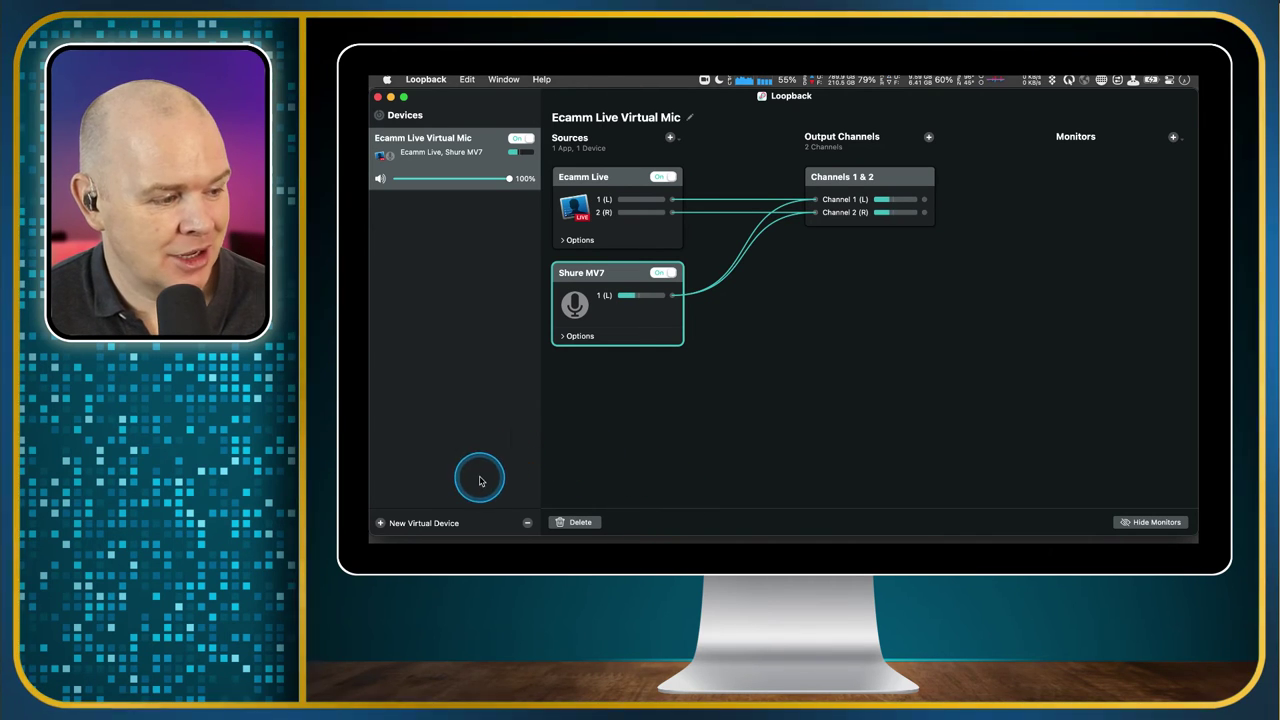
Add a second Loopback virtual device named 'Zoom Virtual Mic'
click(380, 523)
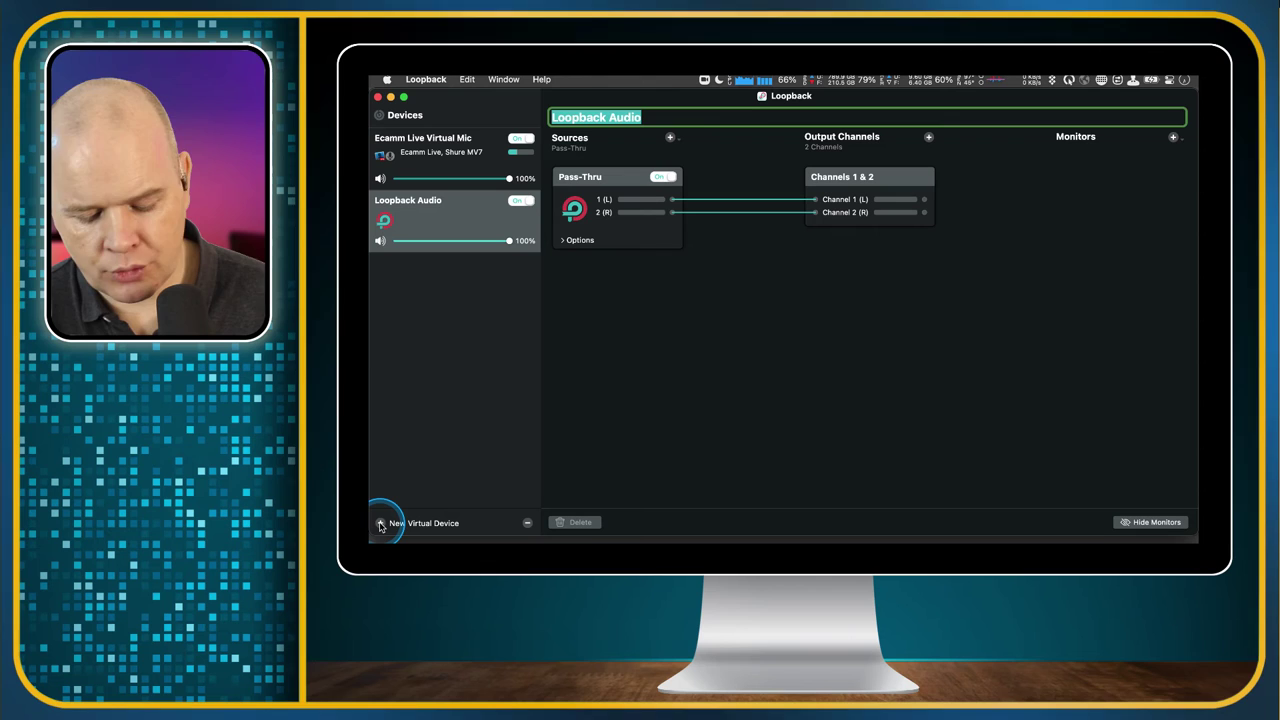
text(Zoom Virtual)
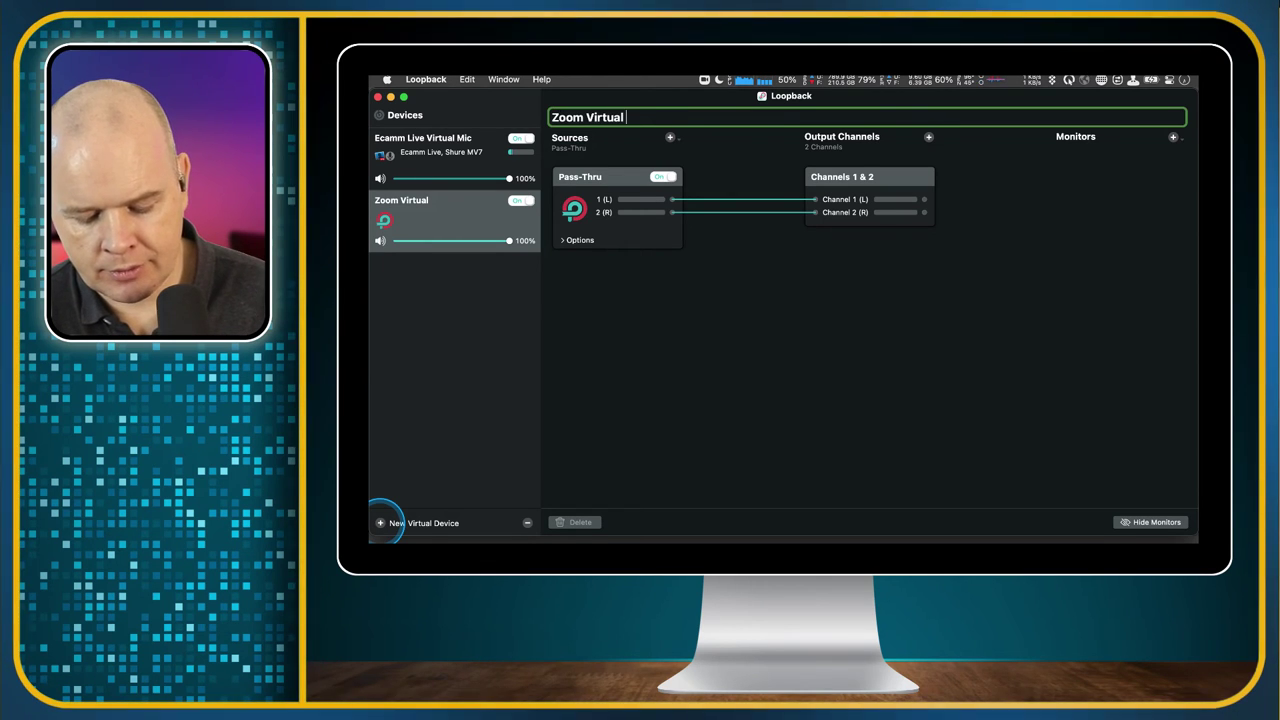
text( Mic)
key(Return)
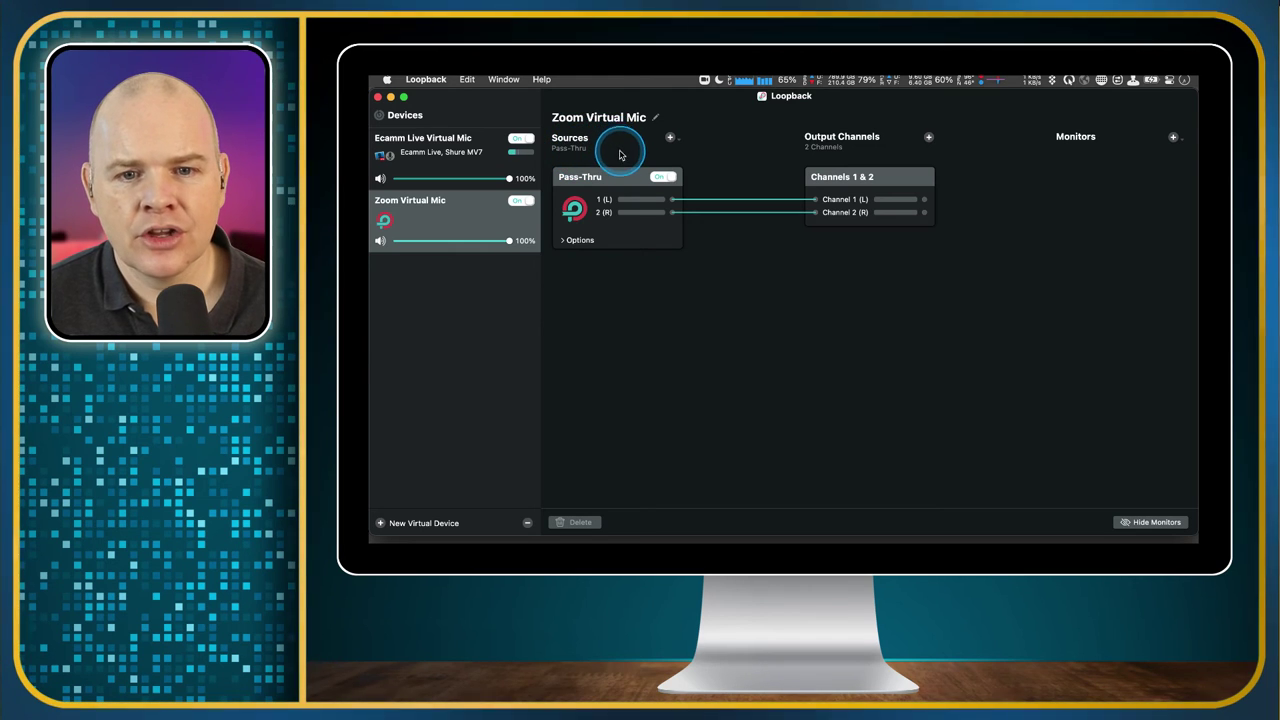
Replace Zoom Virtual Mic's Pass-Thru source with zoom.us and Shure MV7 sources
click(622, 193)
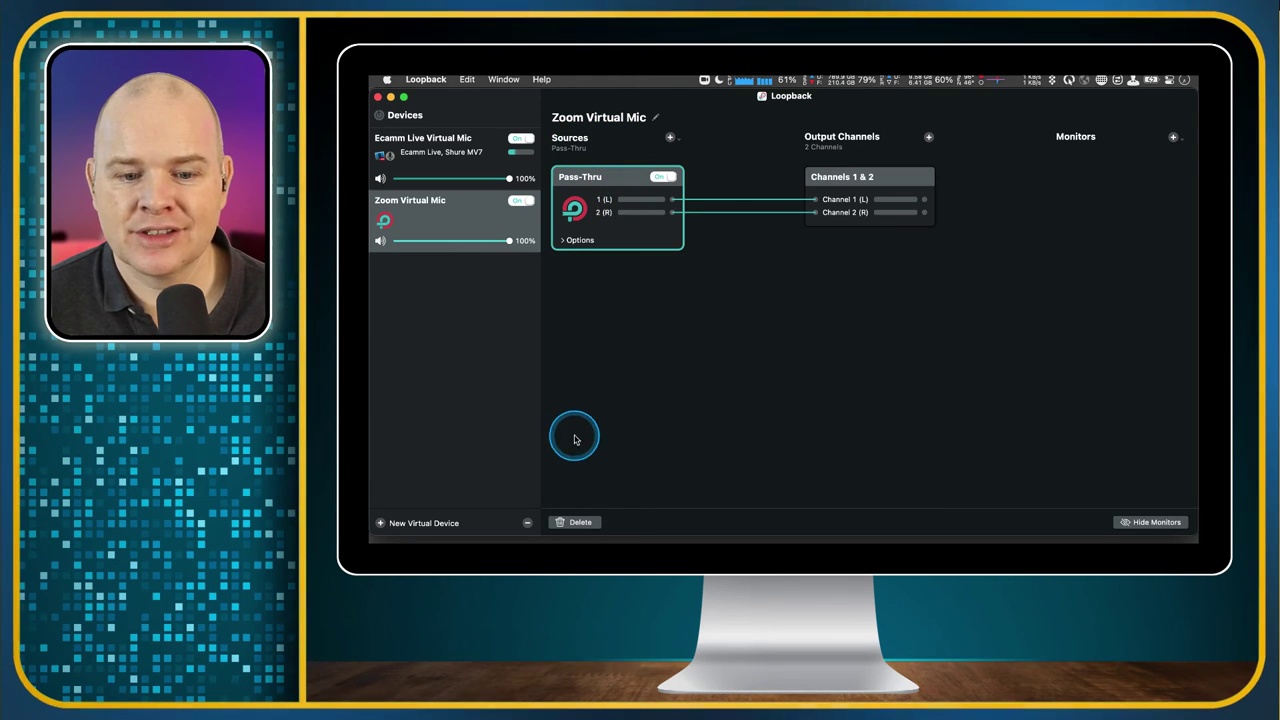
click(580, 522)
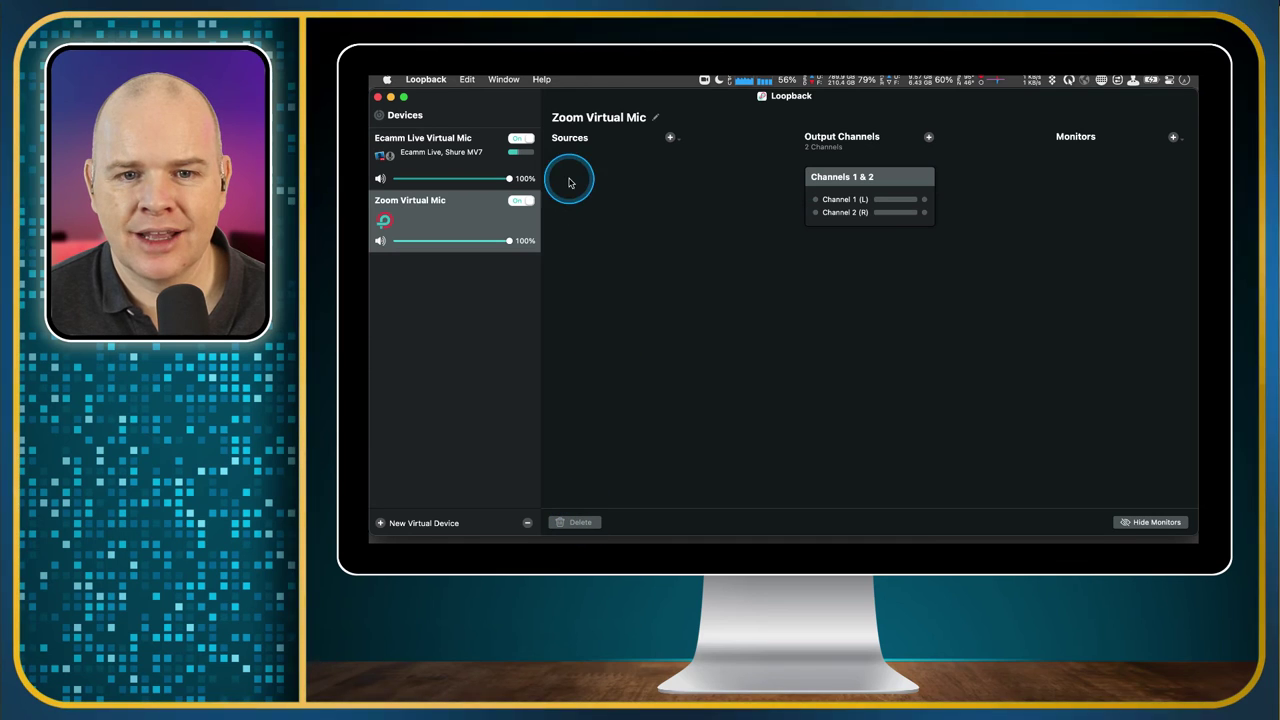
click(670, 137)
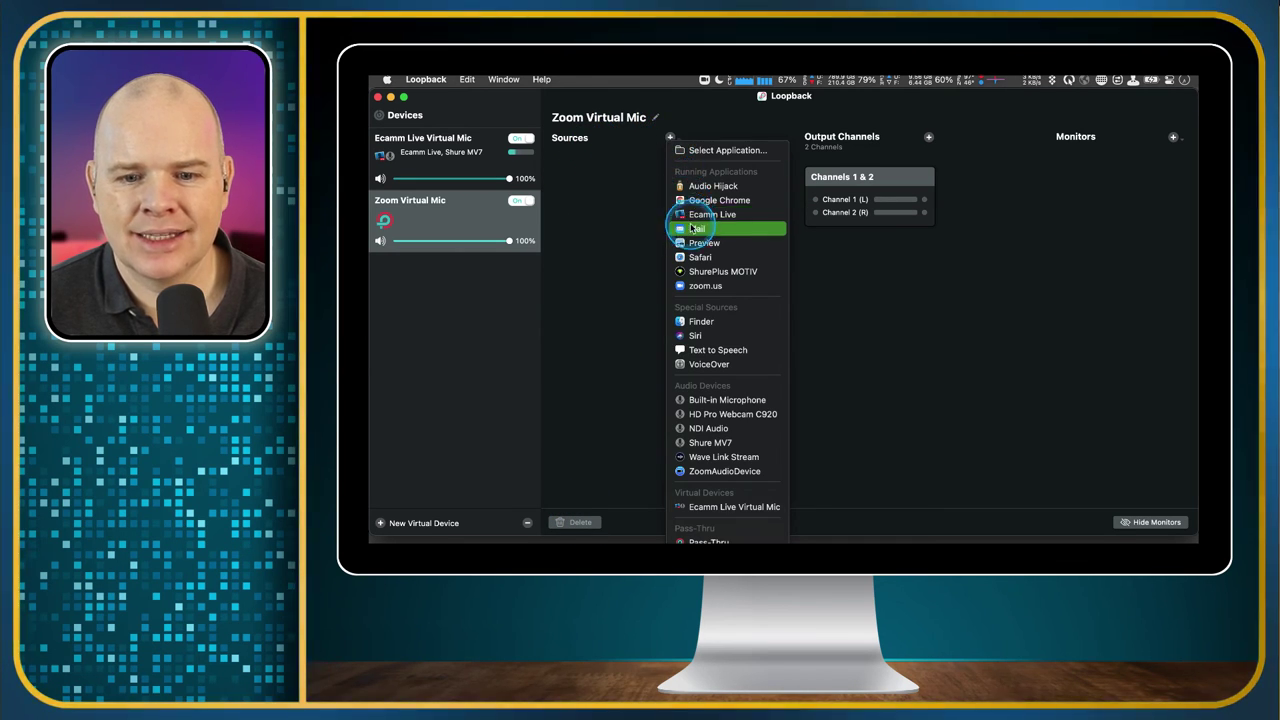
click(716, 287)
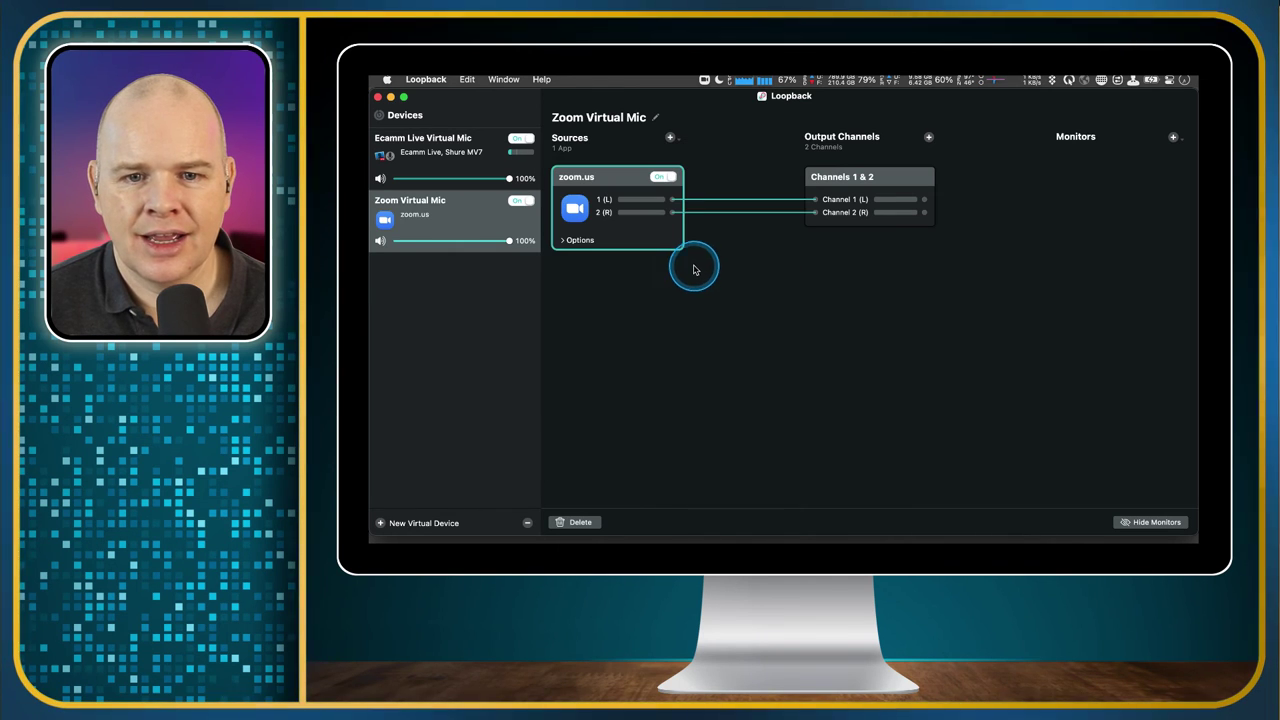
click(670, 137)
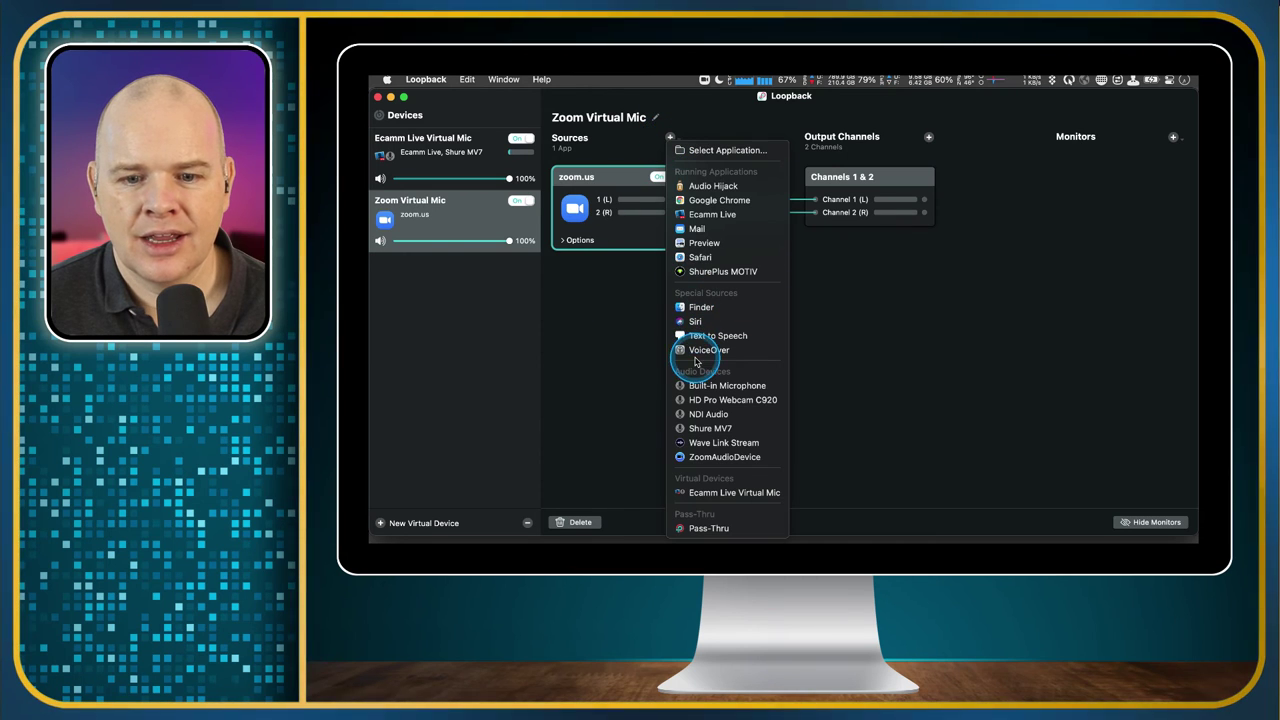
click(710, 429)
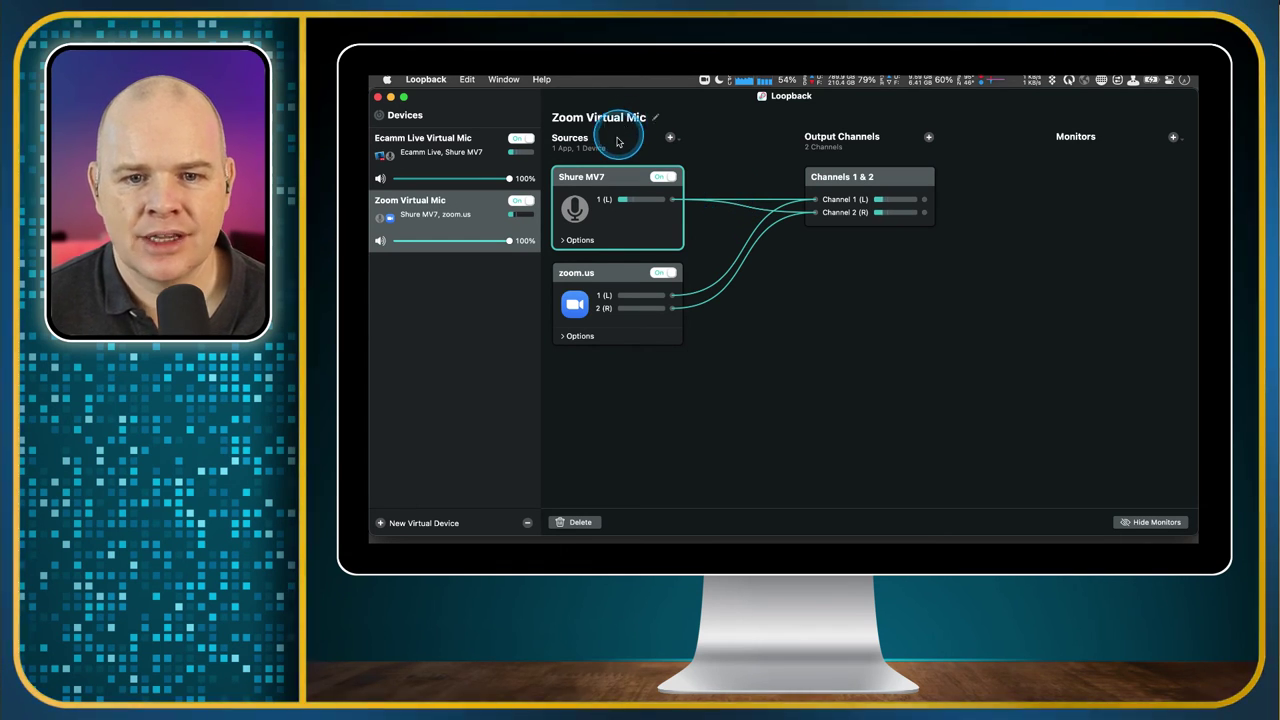
Expand the zoom.us and Shure MV7 source options and leave zoom.us unmuted when capturing
click(565, 336)
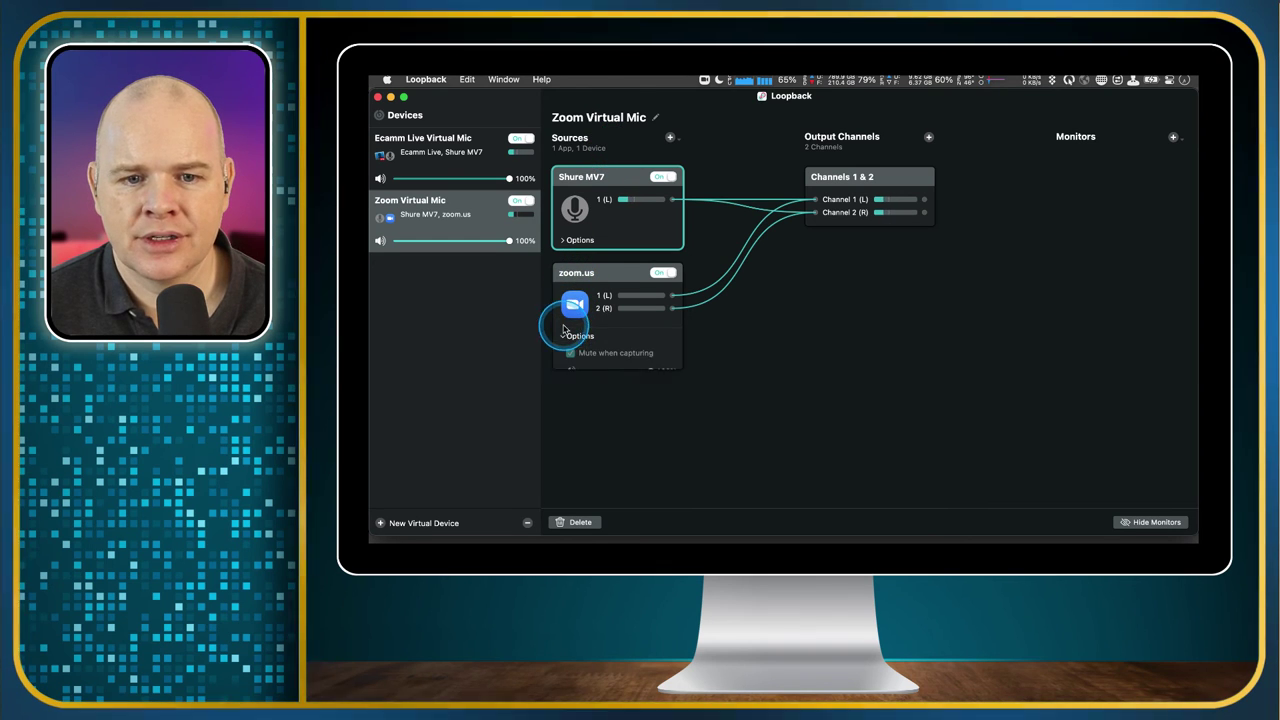
click(575, 240)
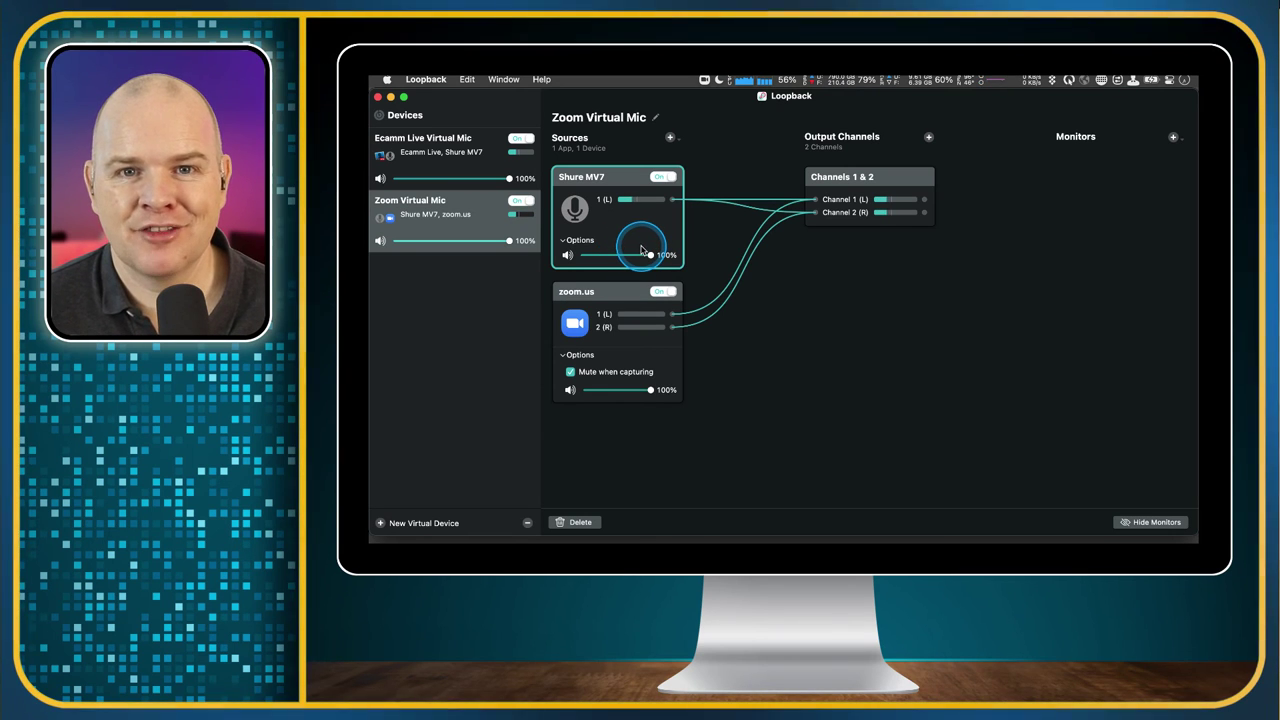
click(570, 372)
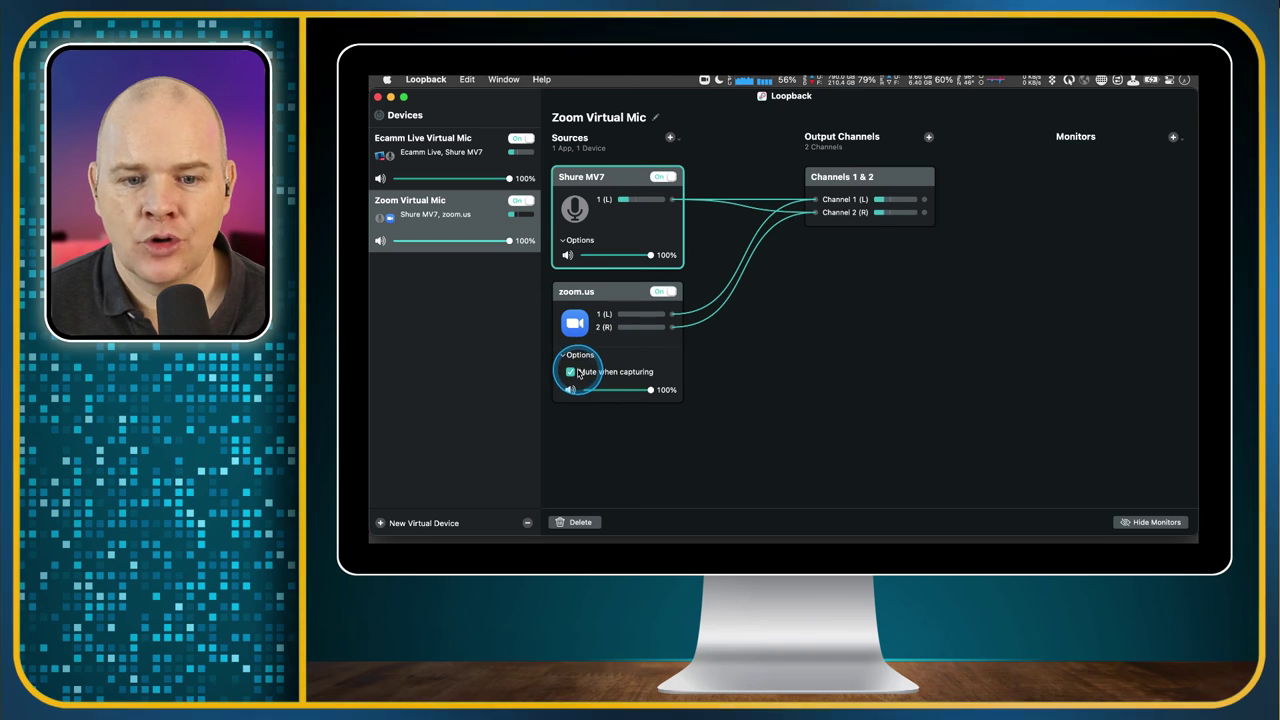
click(570, 372)
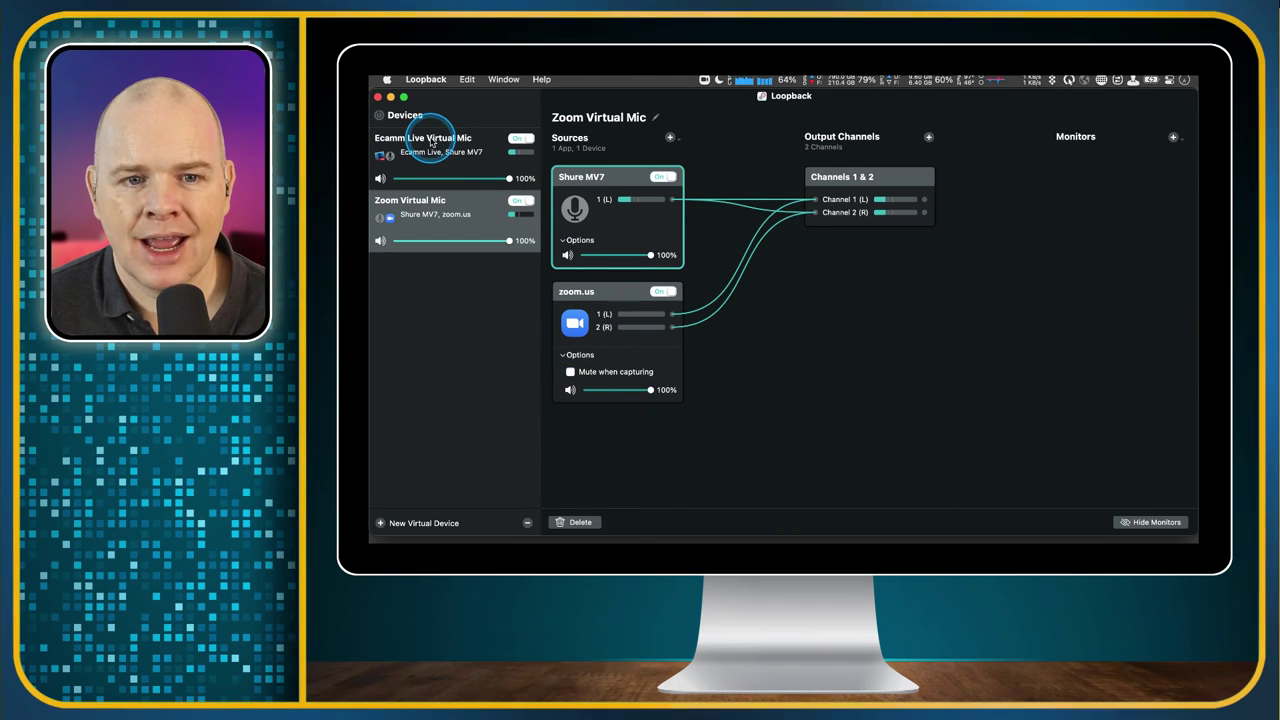
On Ecamm Live Virtual Mic, set Mute when capturing for the Ecamm Live source
click(443, 149)
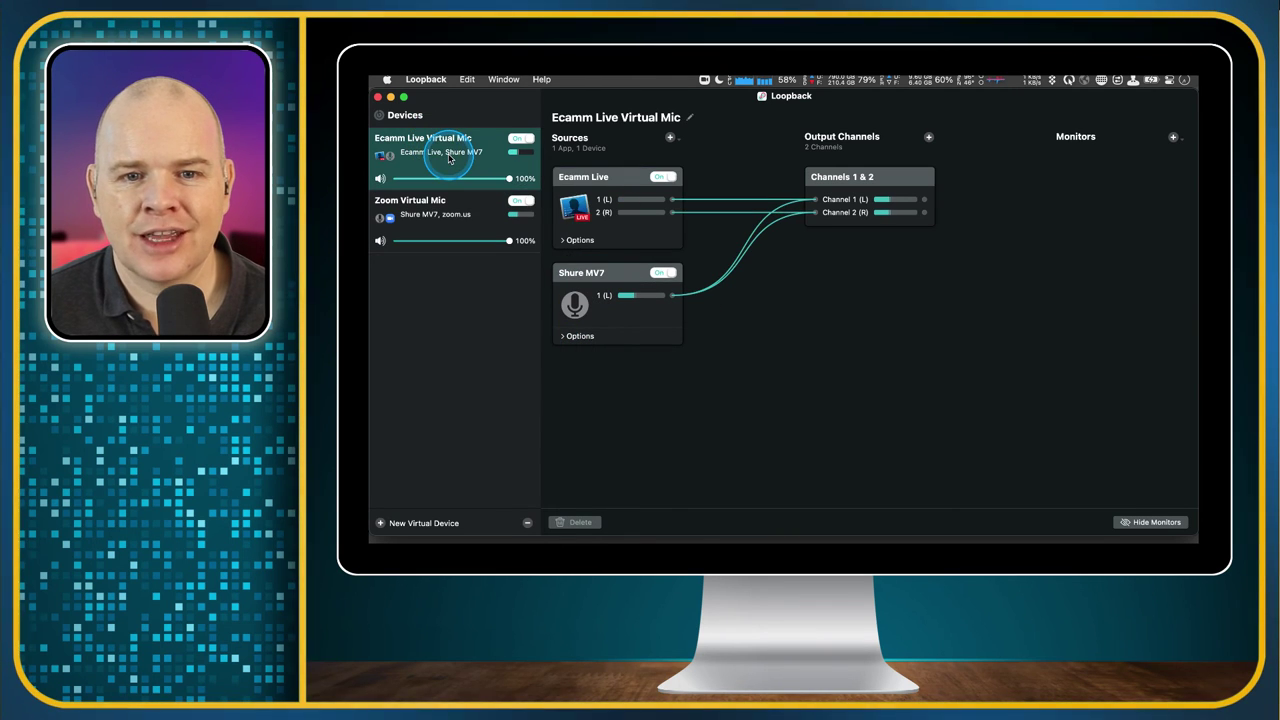
click(564, 241)
click(569, 256)
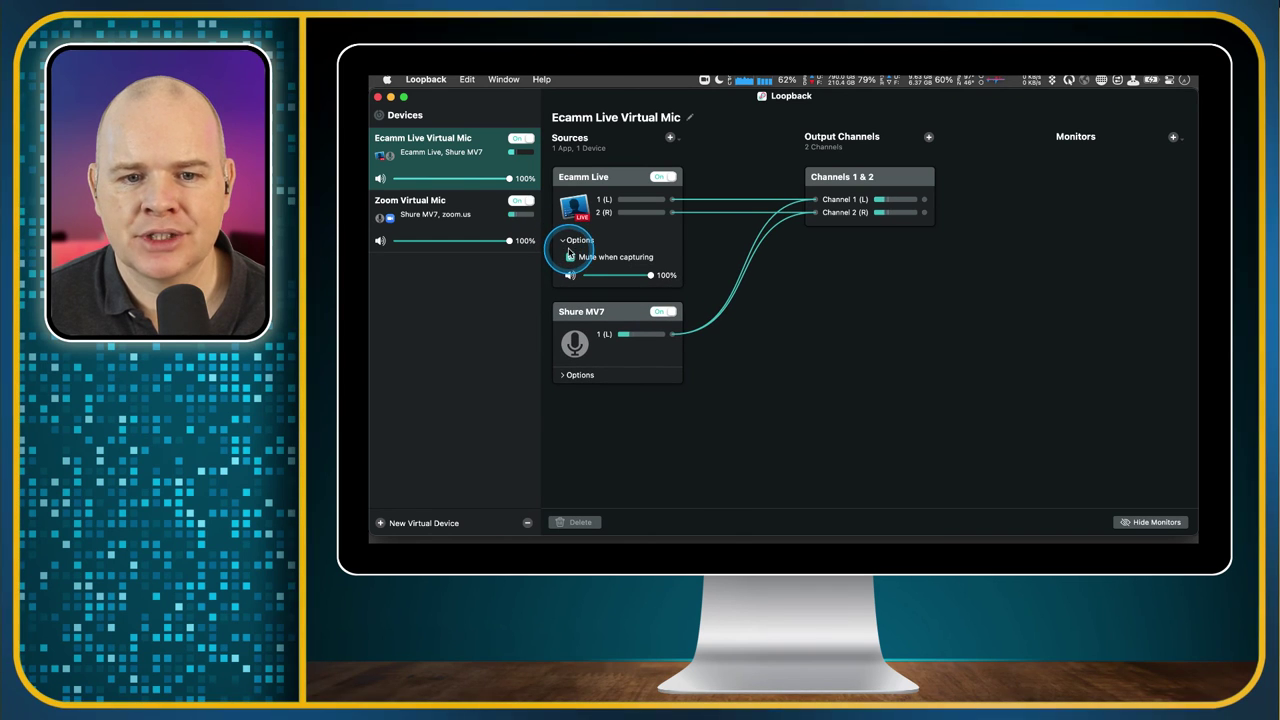
click(570, 258)
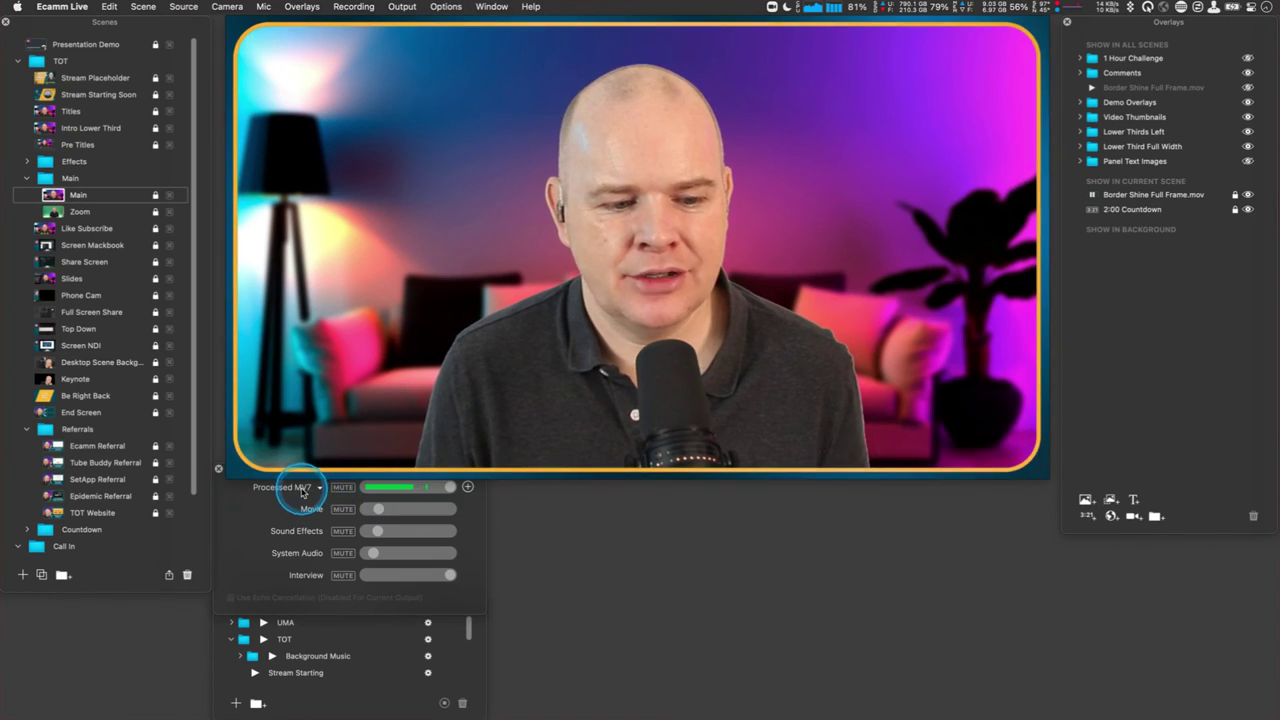
Drag the audio mixer out as a floating Sound Levels window and place it just below the preview
drag(251, 486, 541, 560)
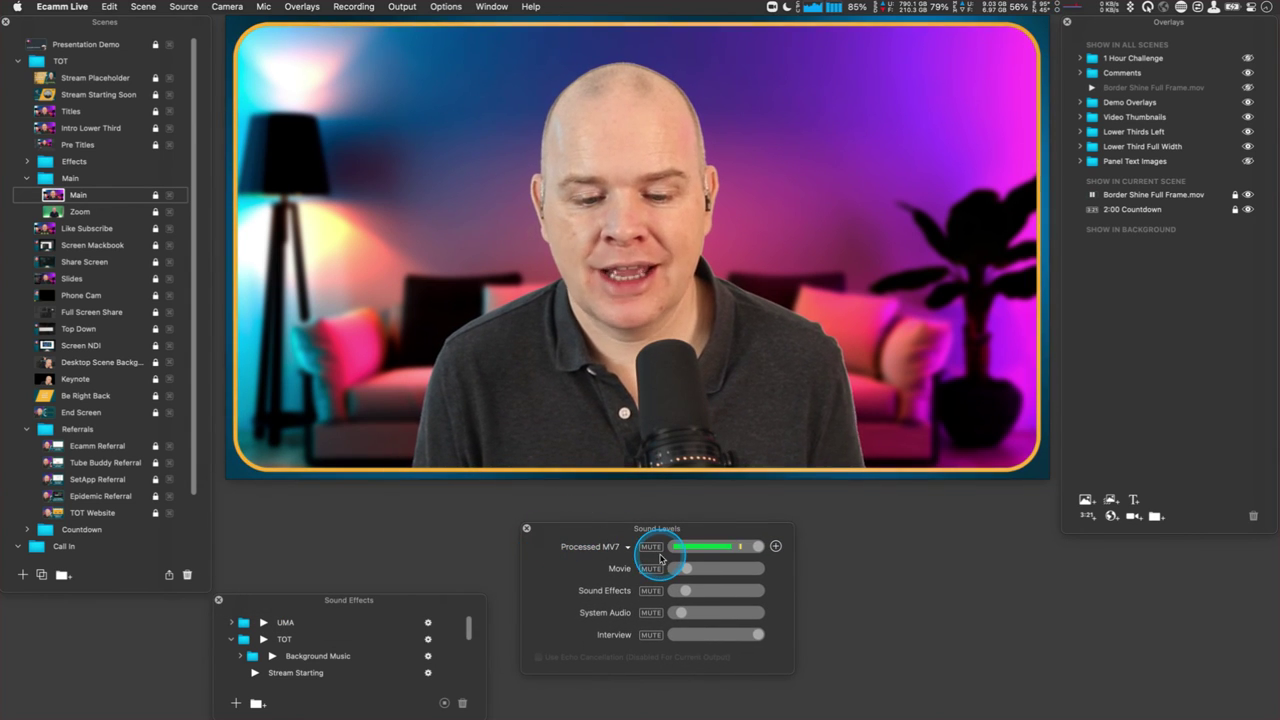
drag(605, 529, 565, 496)
mouse_move(520, 478)
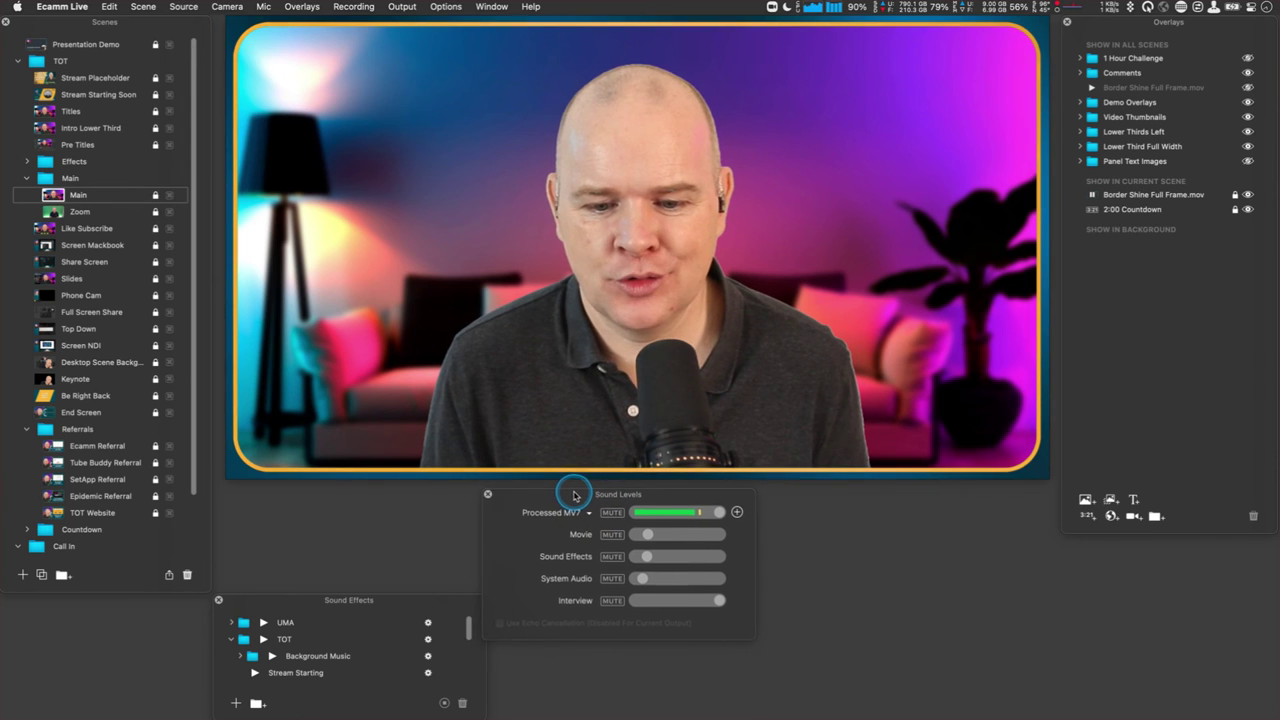
drag(568, 496, 574, 482)
mouse_move(1021, 68)
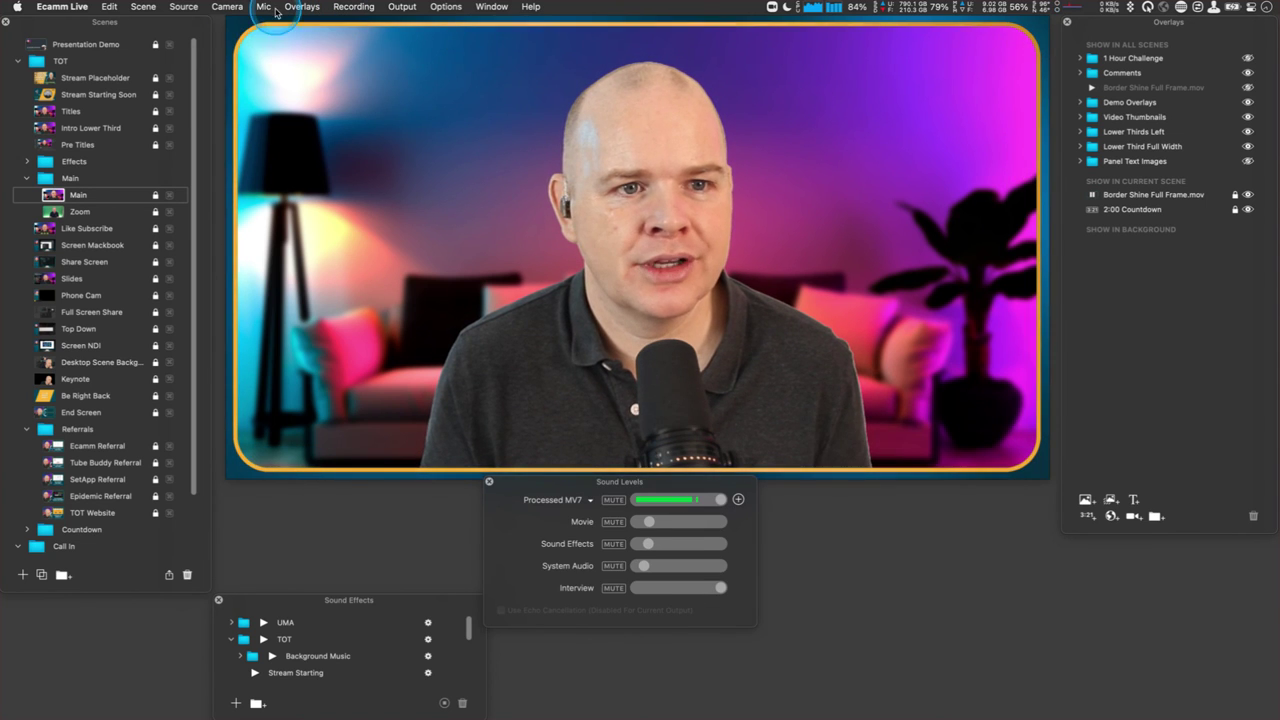
click(181, 9)
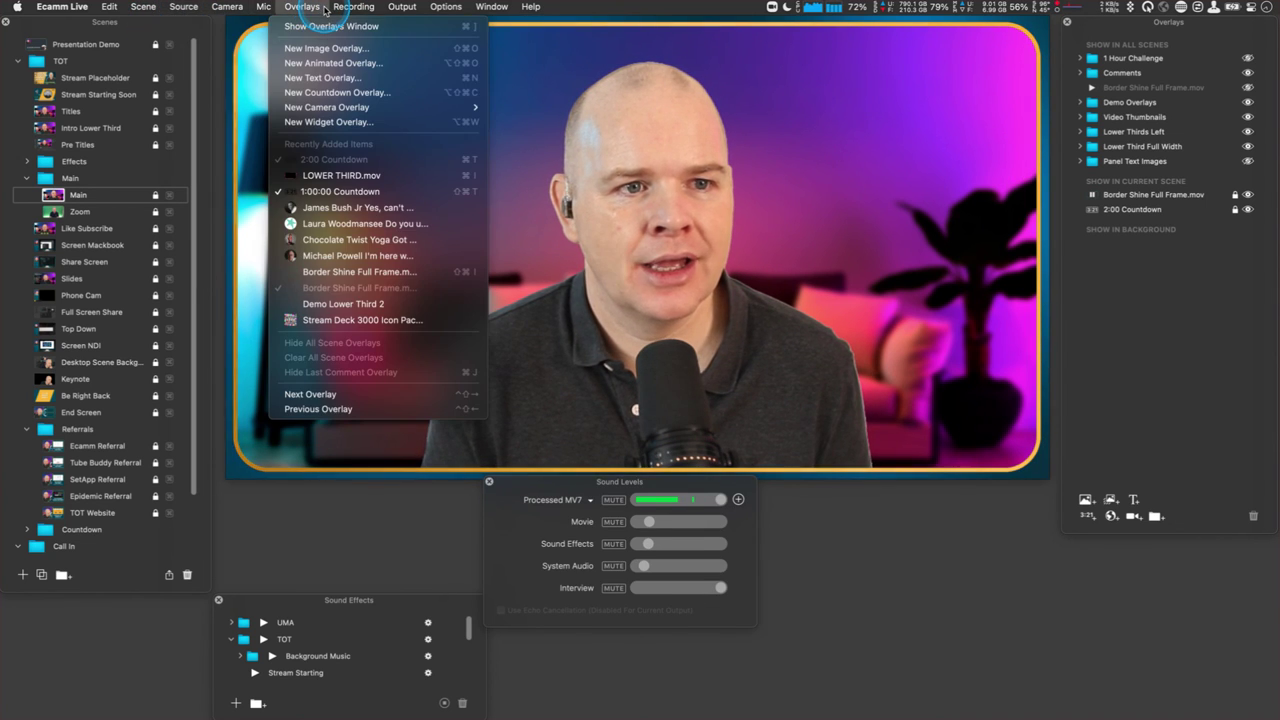
click(265, 8)
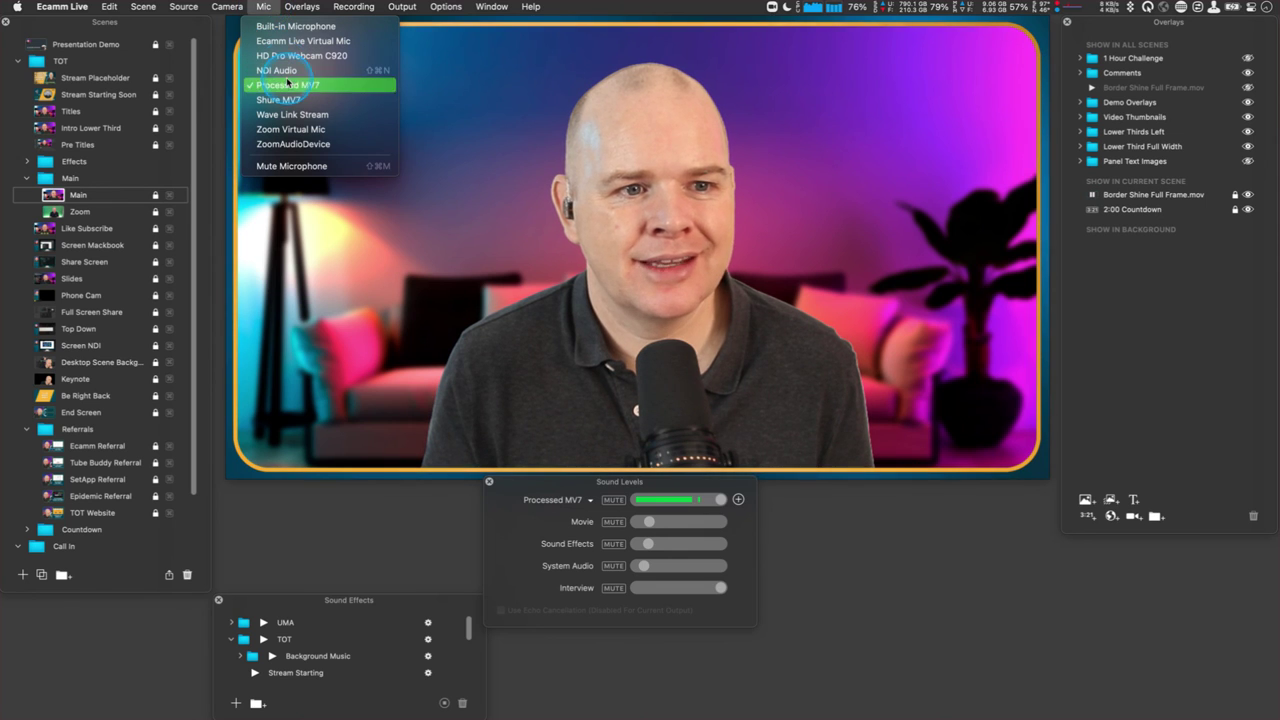
click(566, 493)
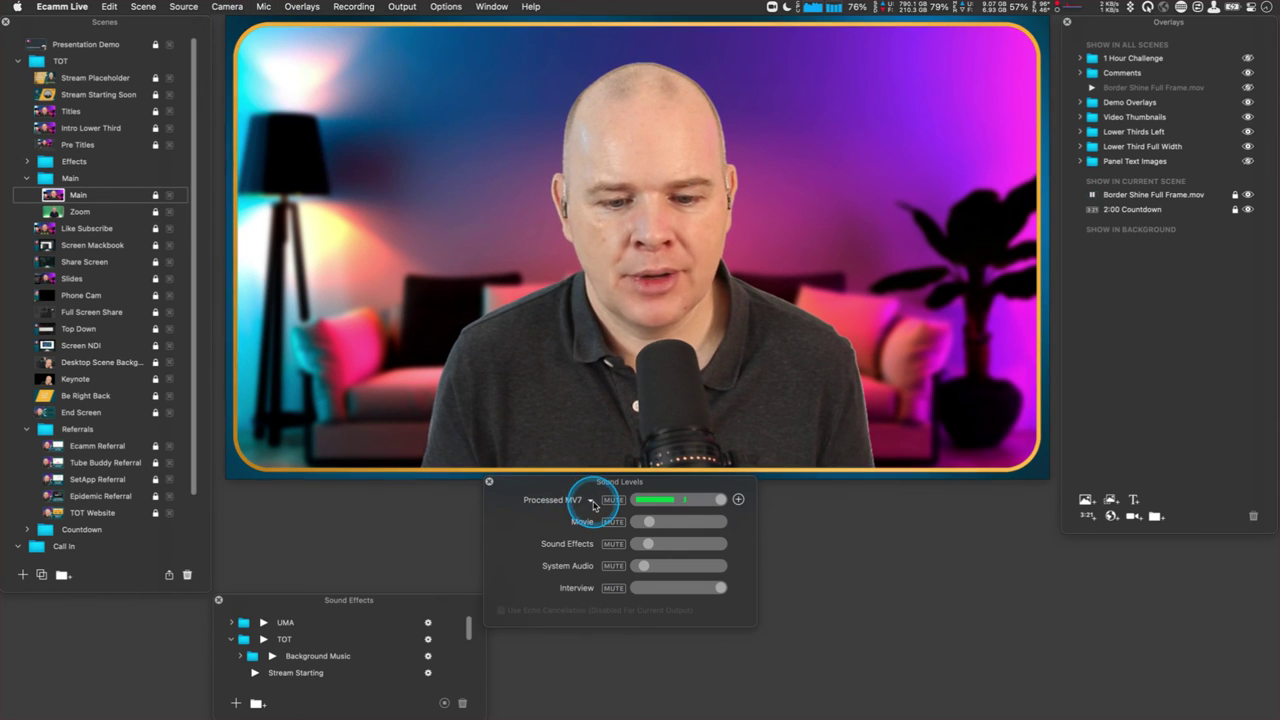
click(566, 497)
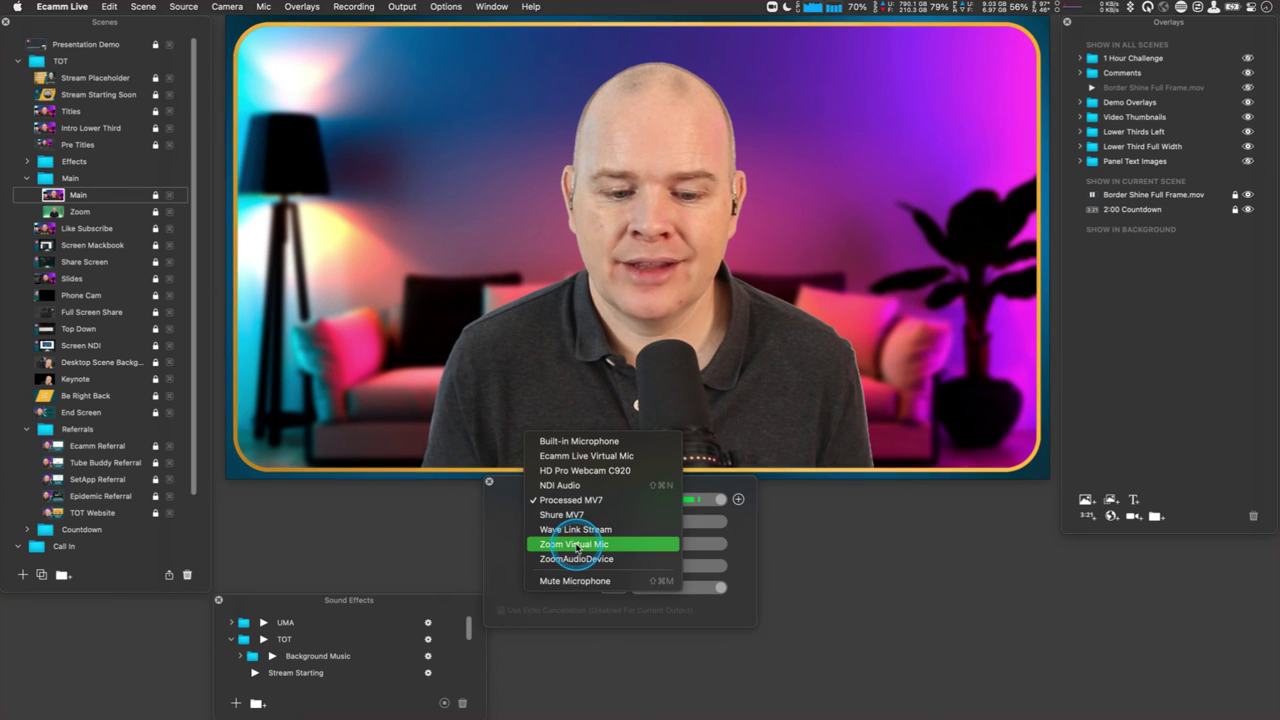
click(500, 515)
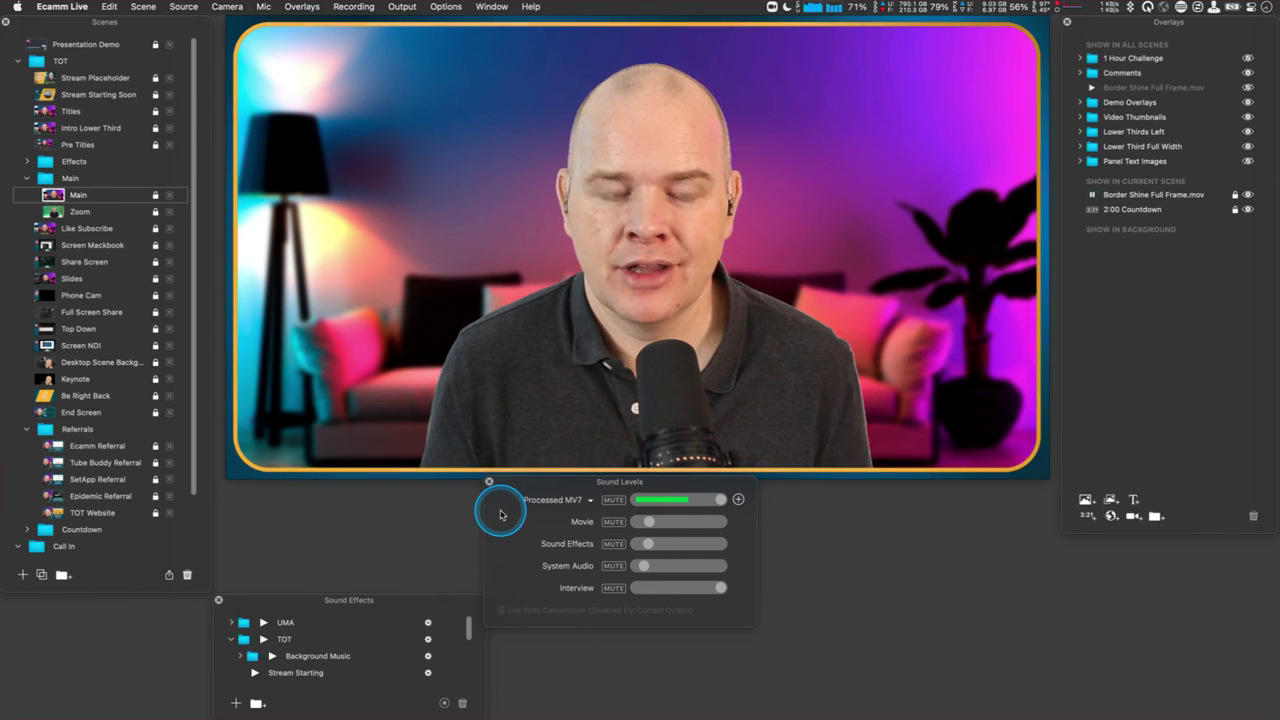